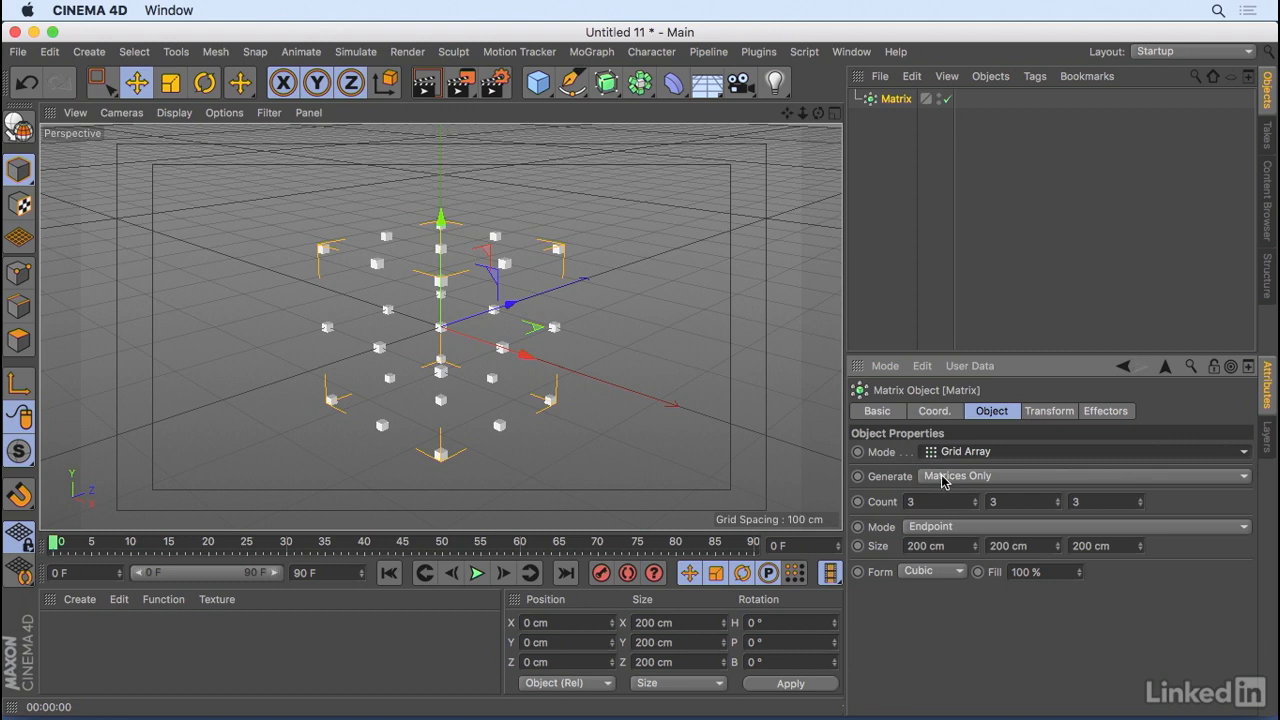
# Step: Check the Generate options of the Matrix object and render the active view to see whether it renders
pyautogui.click(997, 477)
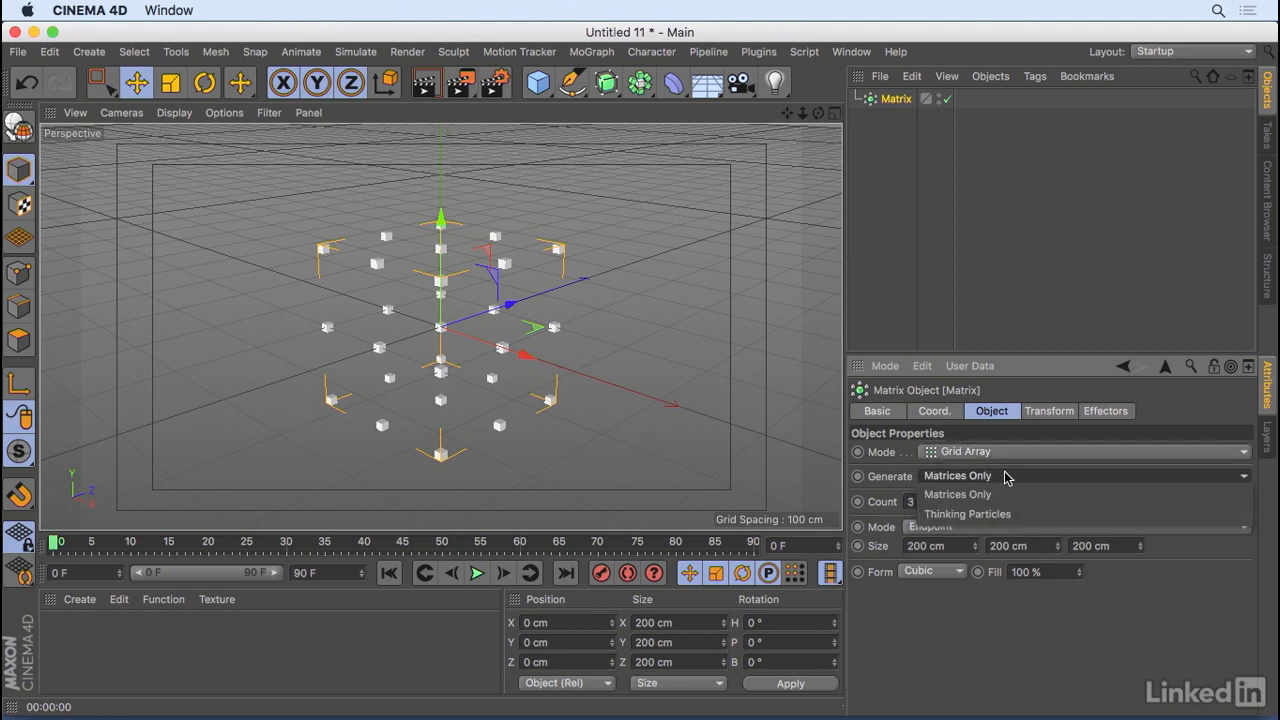
pyautogui.click(1006, 476)
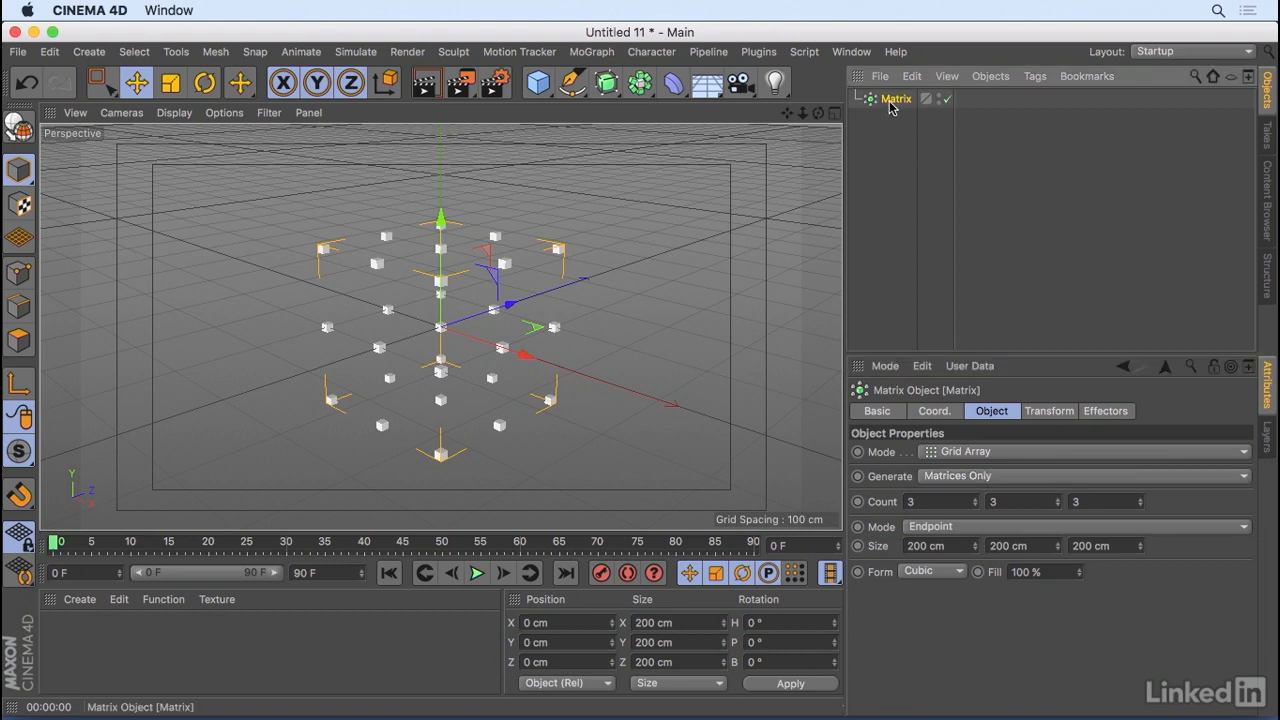
pyautogui.press('super+r')
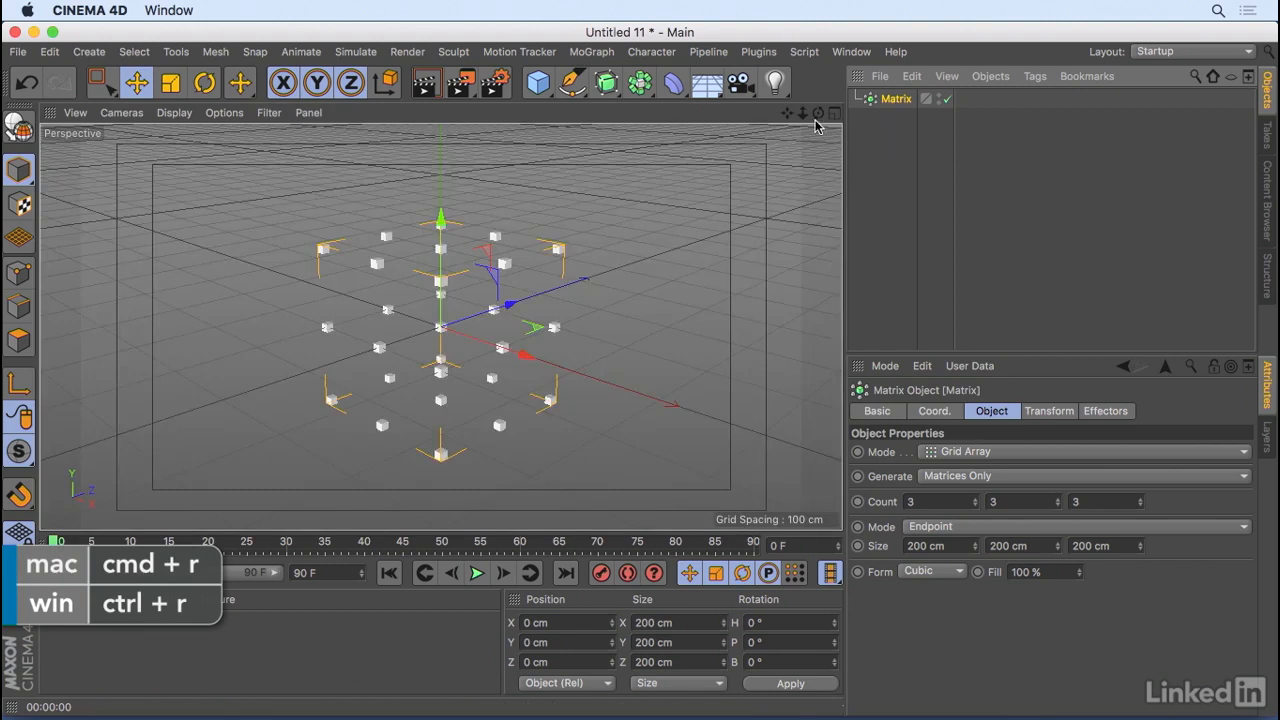
pyautogui.moveTo(816, 118); pyautogui.dragTo(685, 170)
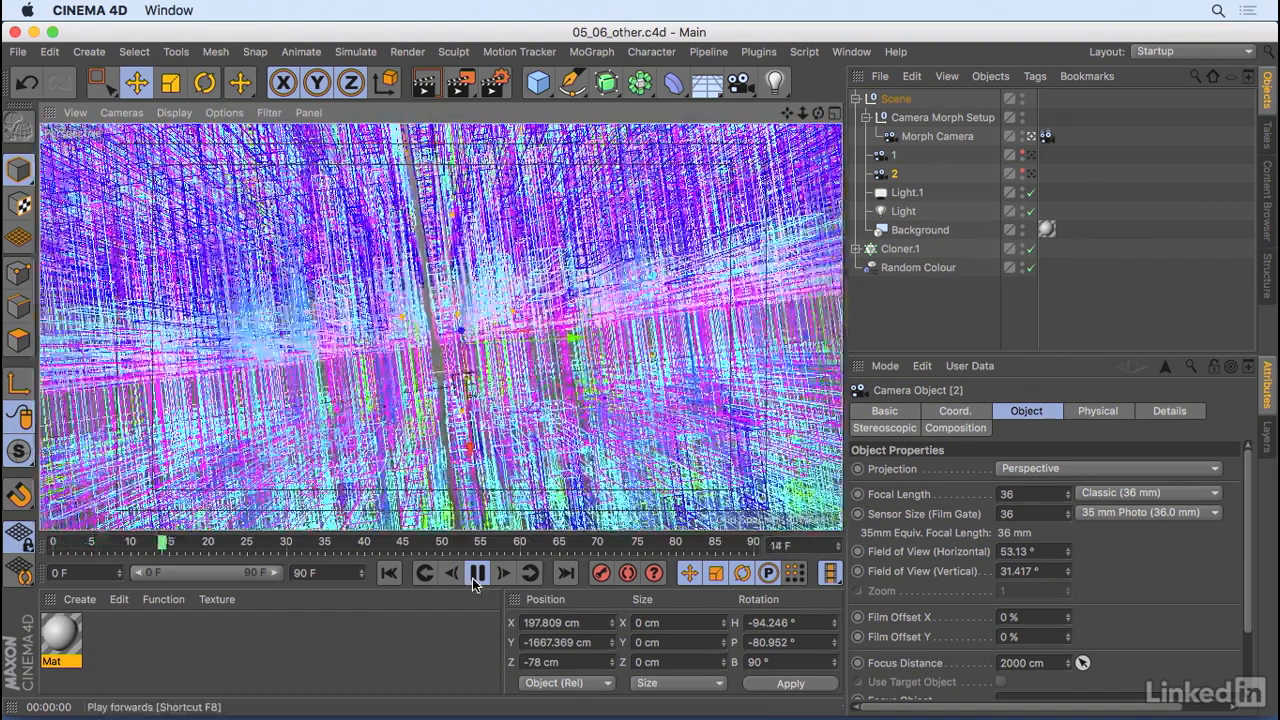
# Step: Stop the animation playback in 05_06_other.c4d and swap Cloner.1 for a Matrix object
pyautogui.click(475, 578)
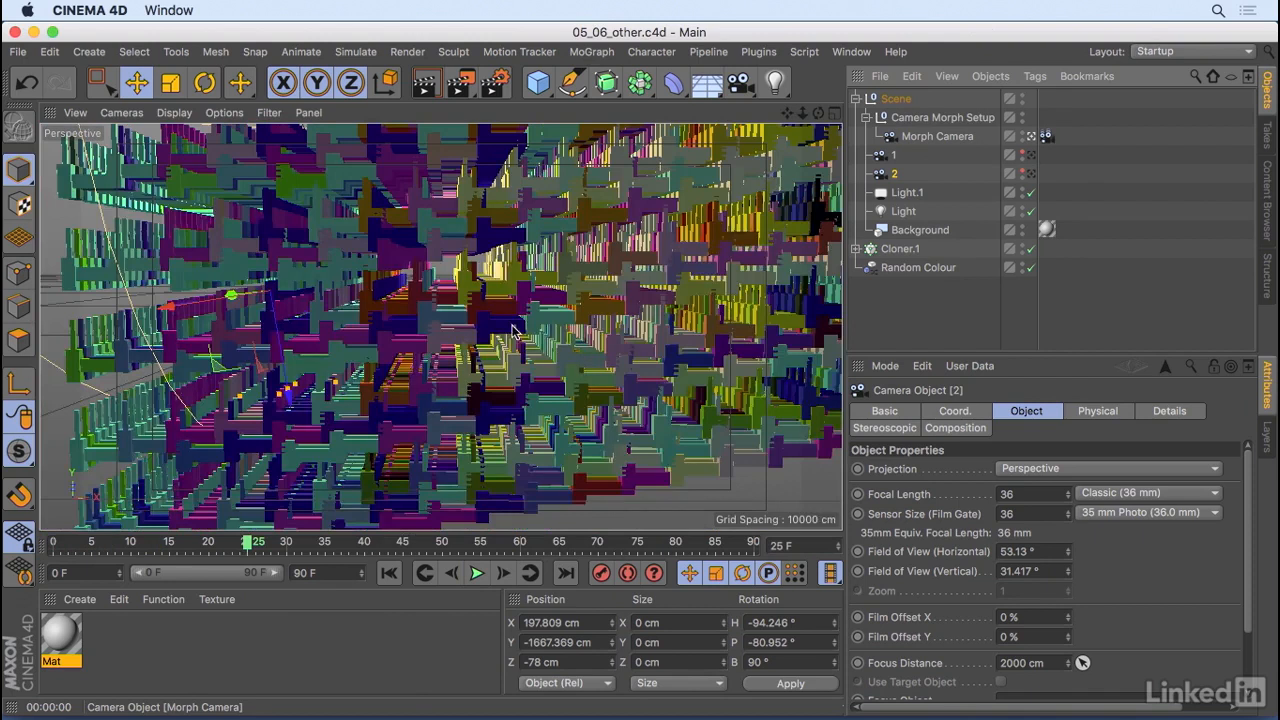
pyautogui.moveTo(818, 113)
pyautogui.mouseDown()
pyautogui.moveTo(745, 160)
pyautogui.moveTo(725, 195)
pyautogui.moveTo(640, 180)
pyautogui.moveTo(600, 190)
pyautogui.mouseUp()
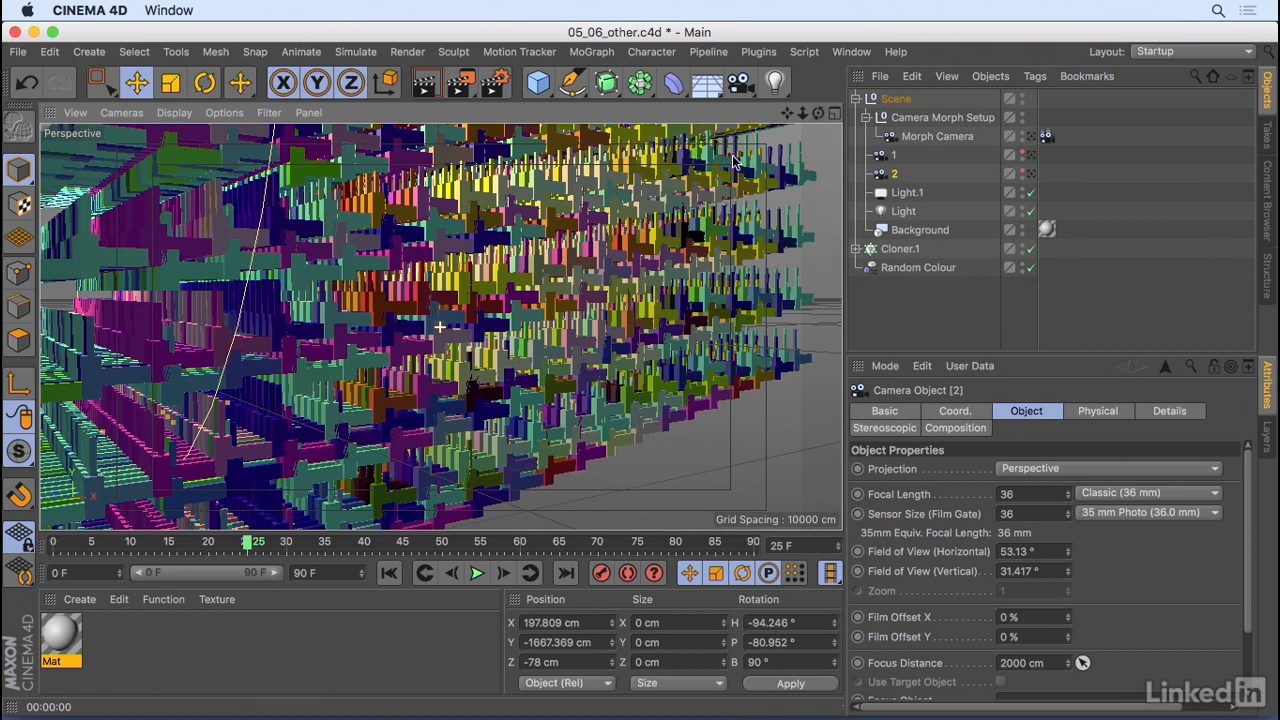
pyautogui.click(868, 252)
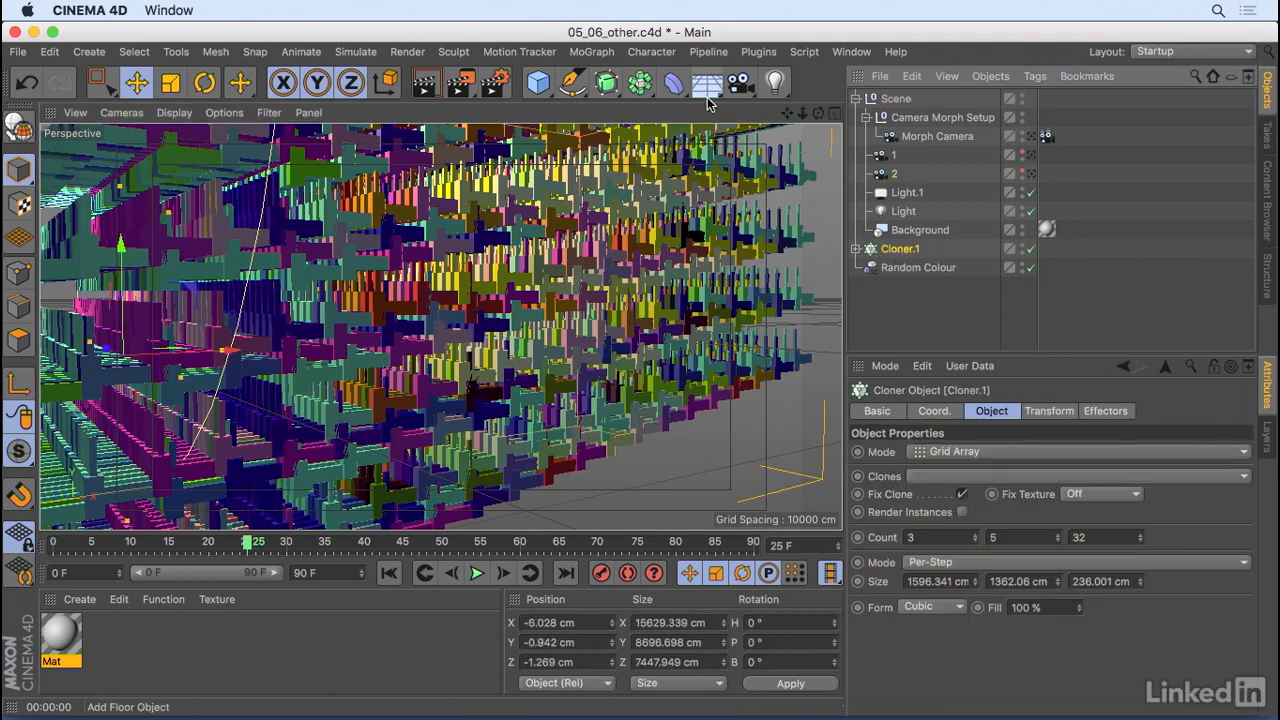
pyautogui.click(614, 56)
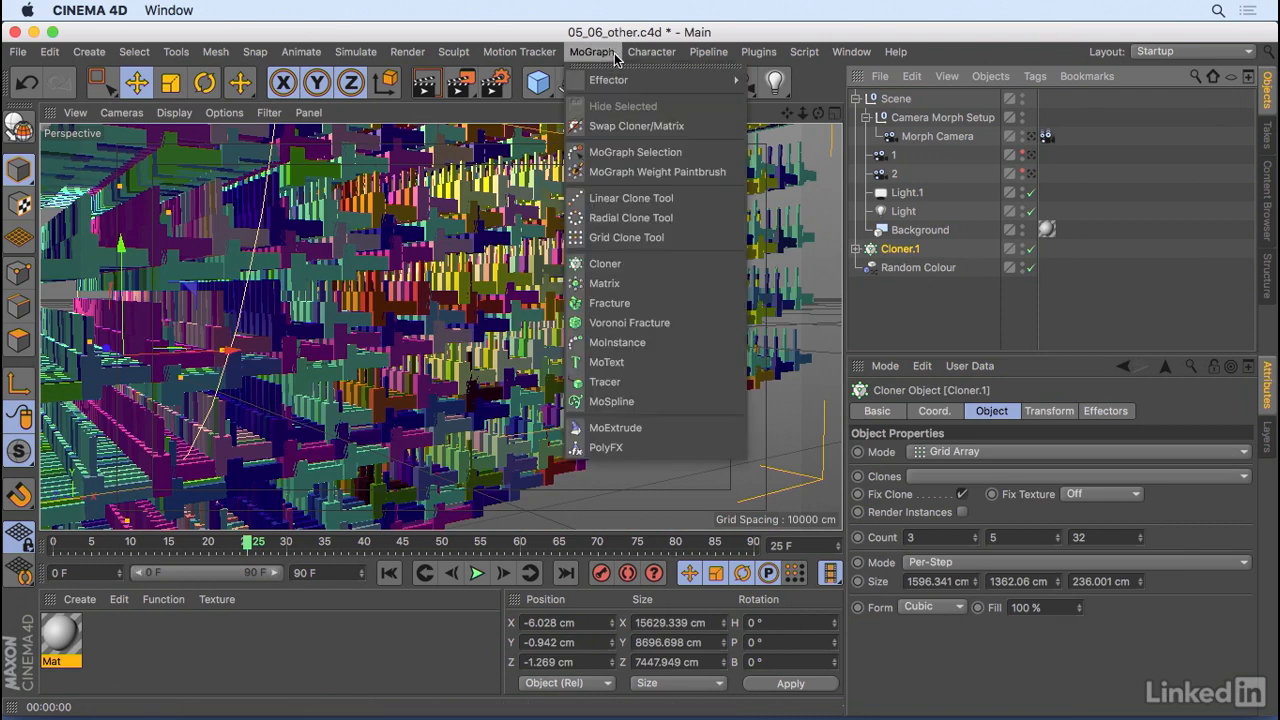
pyautogui.click(726, 134)
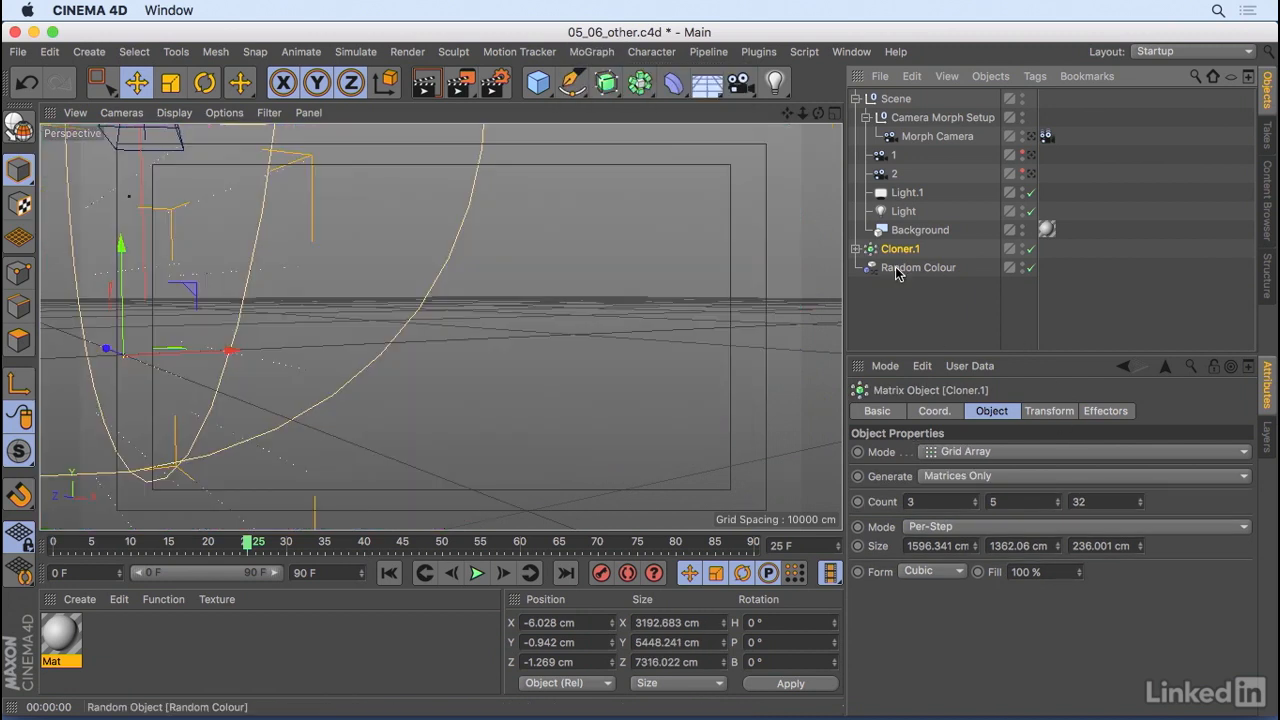
pyautogui.moveTo(247, 548); pyautogui.dragTo(240, 547)
pyautogui.keyDown('alt'); pyautogui.moveTo(352, 355); pyautogui.dragTo(700, 440, button='middle'); pyautogui.keyUp('alt')
pyautogui.keyDown('alt'); pyautogui.moveTo(592, 355); pyautogui.dragTo(689, 394); pyautogui.keyUp('alt')
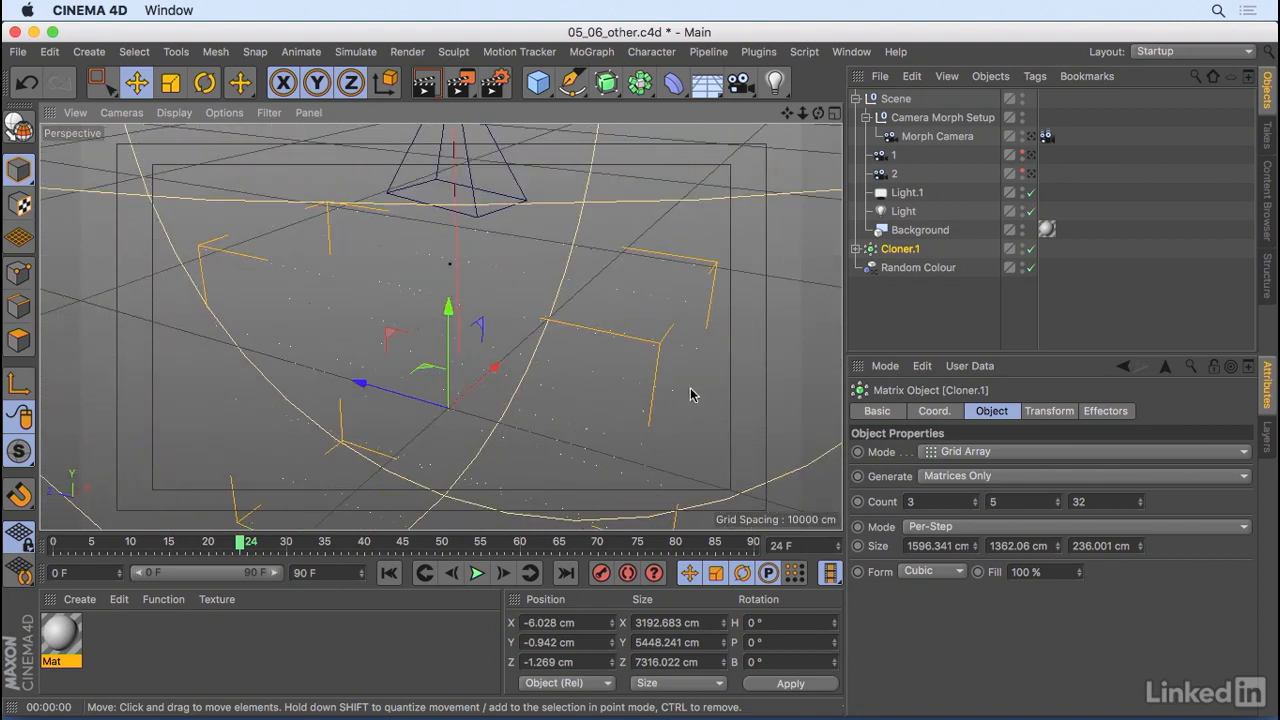
# Step: Swap Cloner.1 back to a Cloner, set its Clones option to Iterate, and expand its hierarchy
pyautogui.click(876, 254)
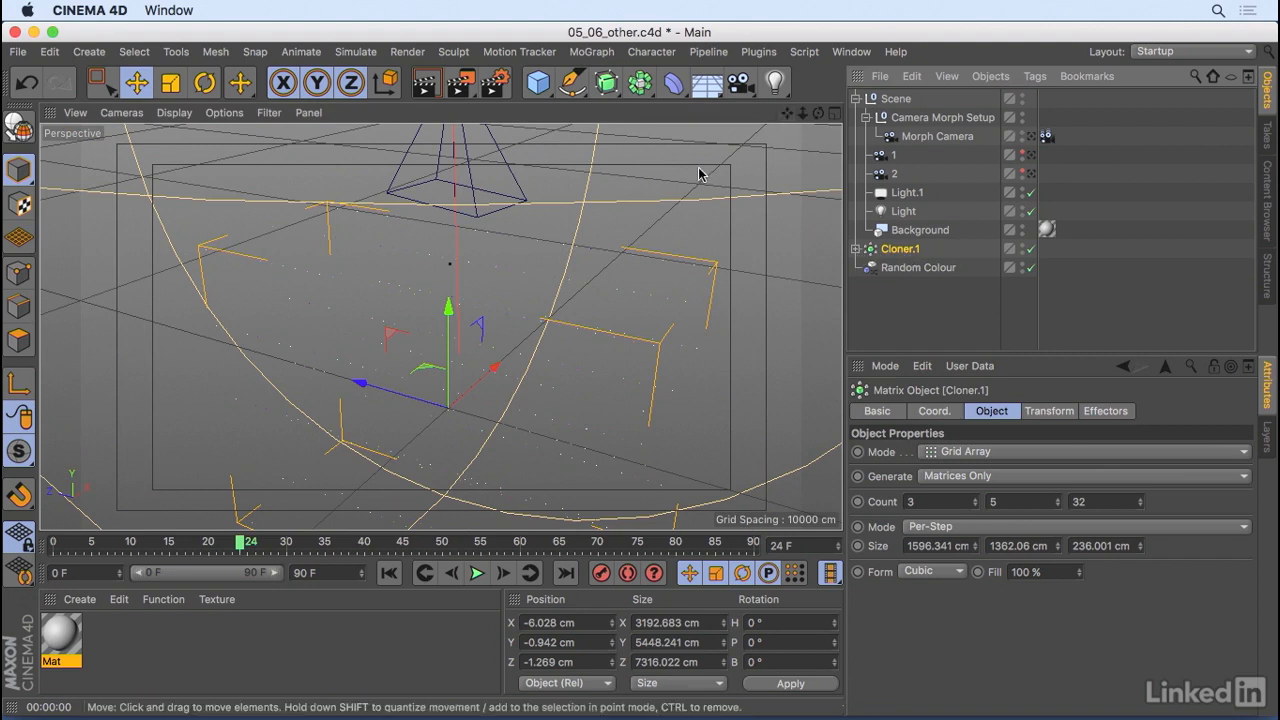
pyautogui.click(591, 51)
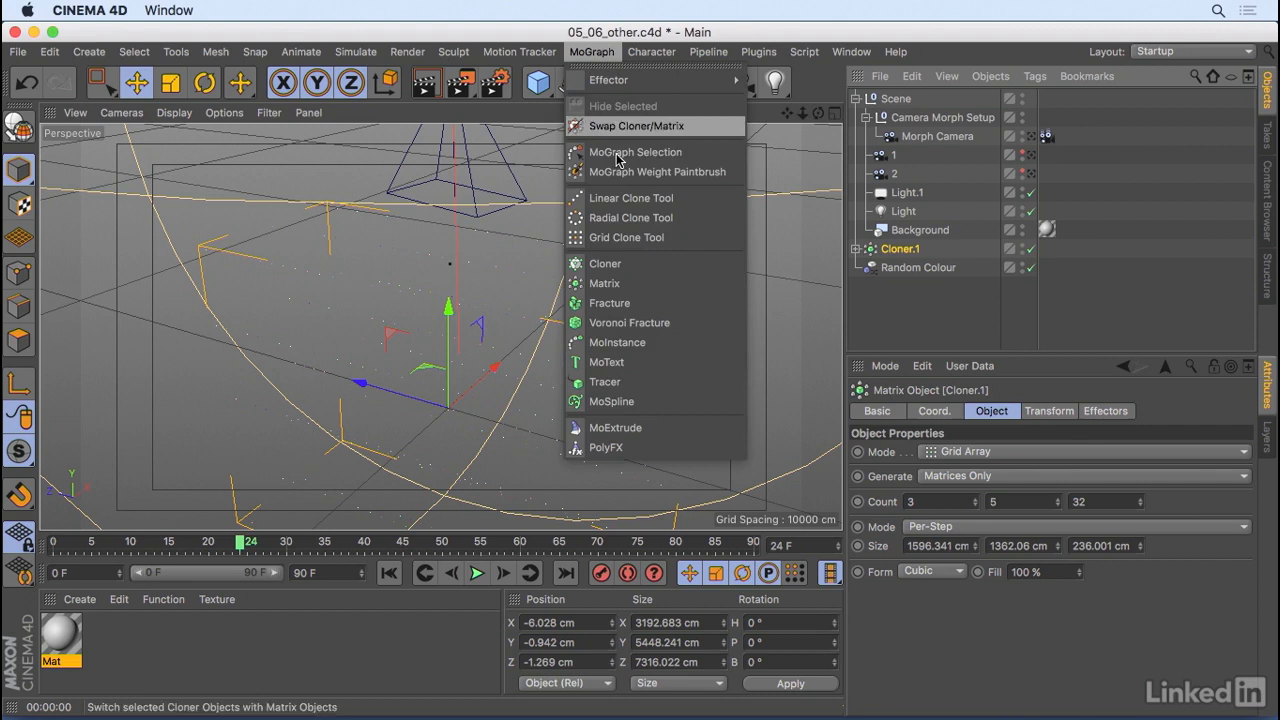
pyautogui.click(679, 126)
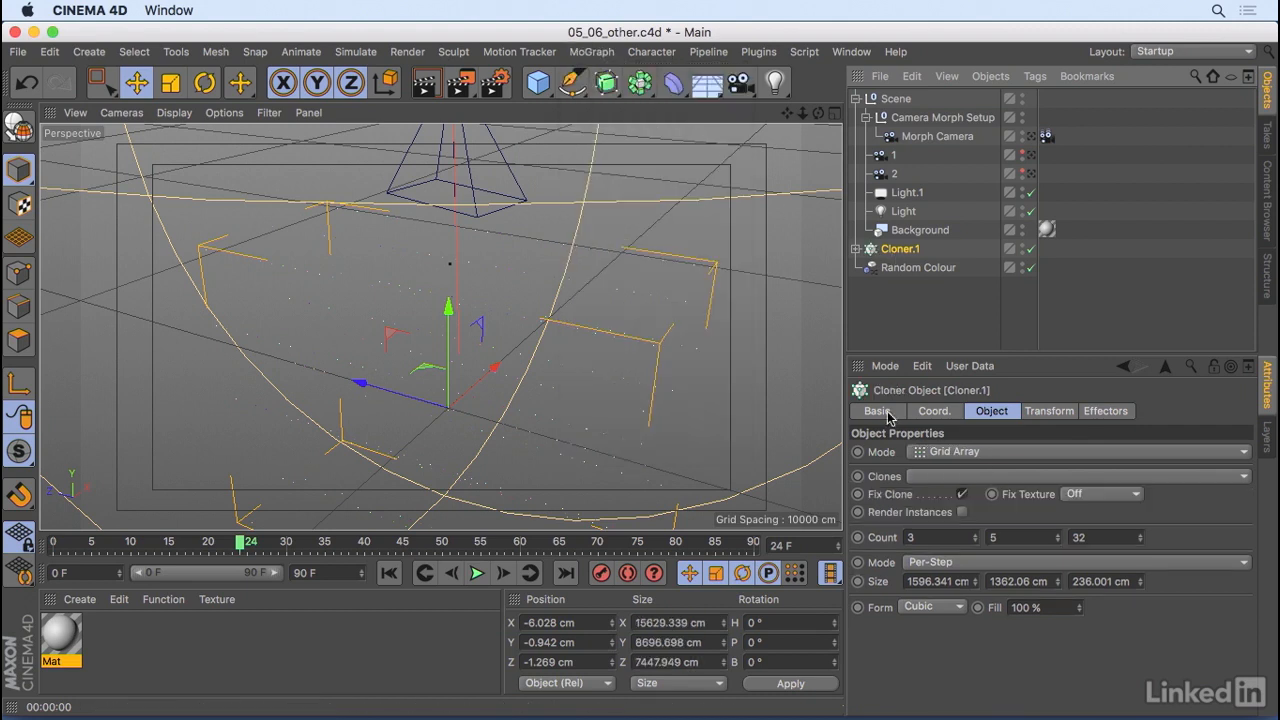
pyautogui.click(938, 477)
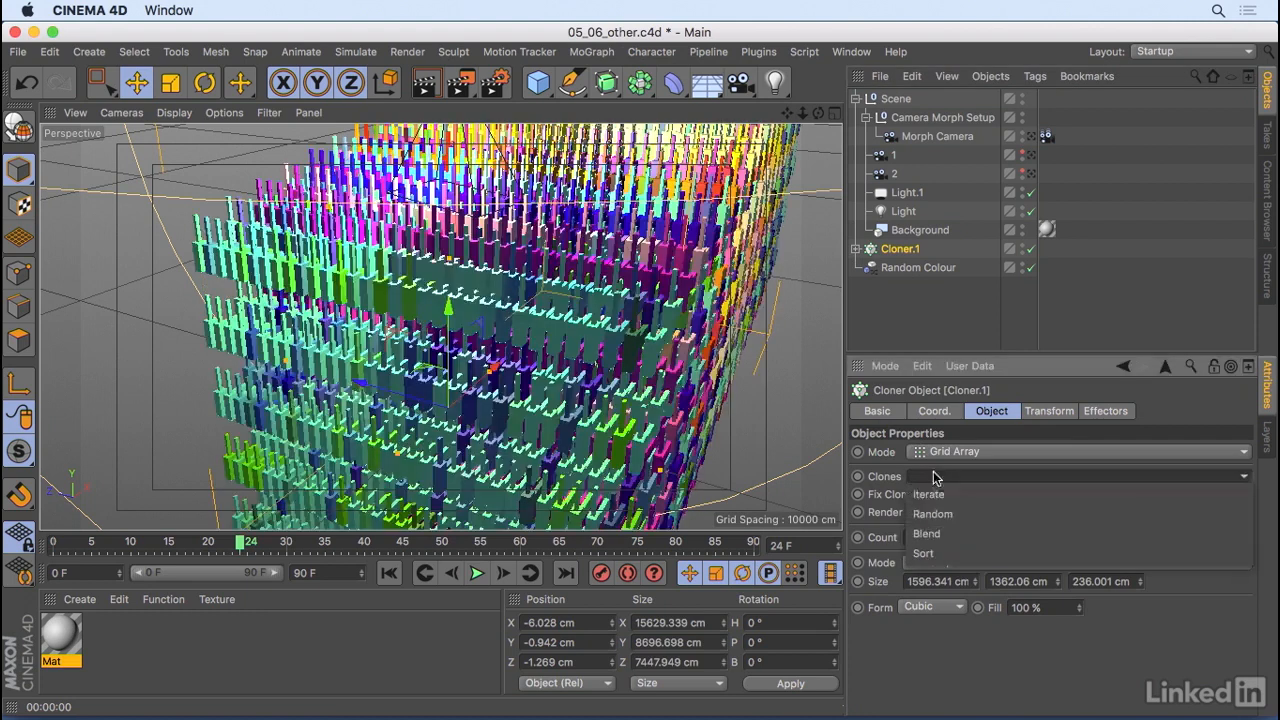
pyautogui.click(932, 496)
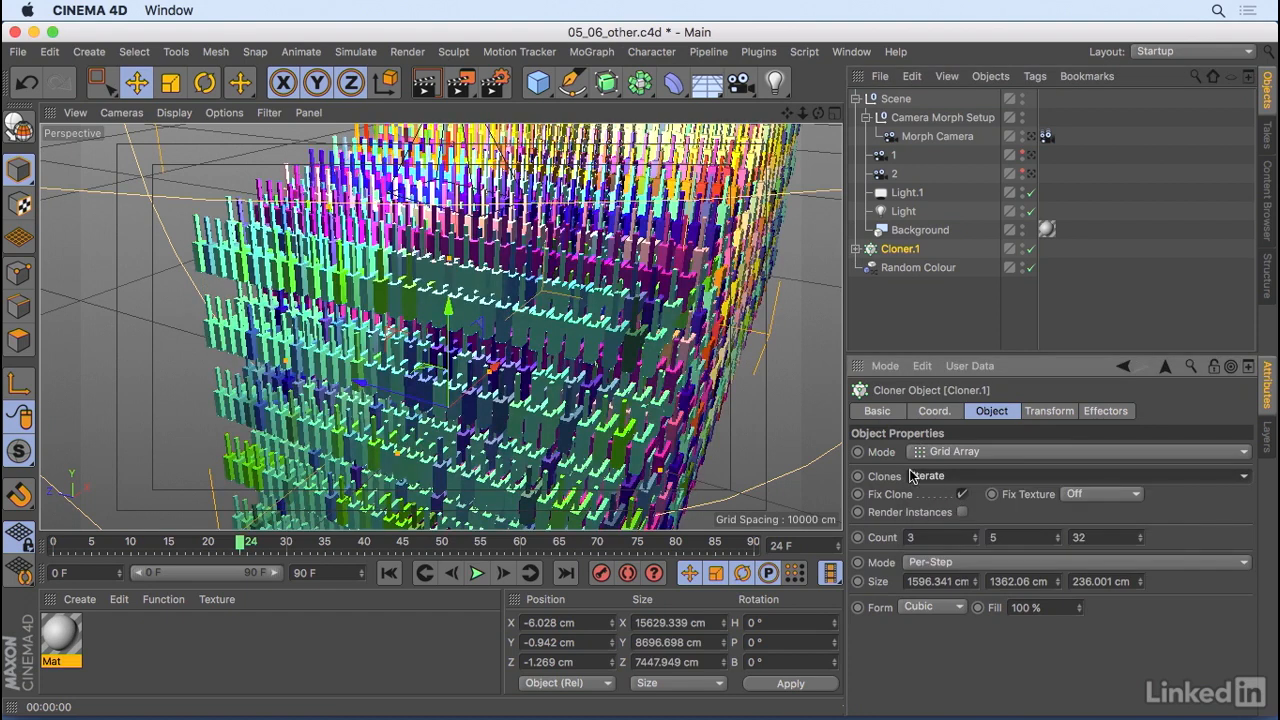
pyautogui.click(856, 250)
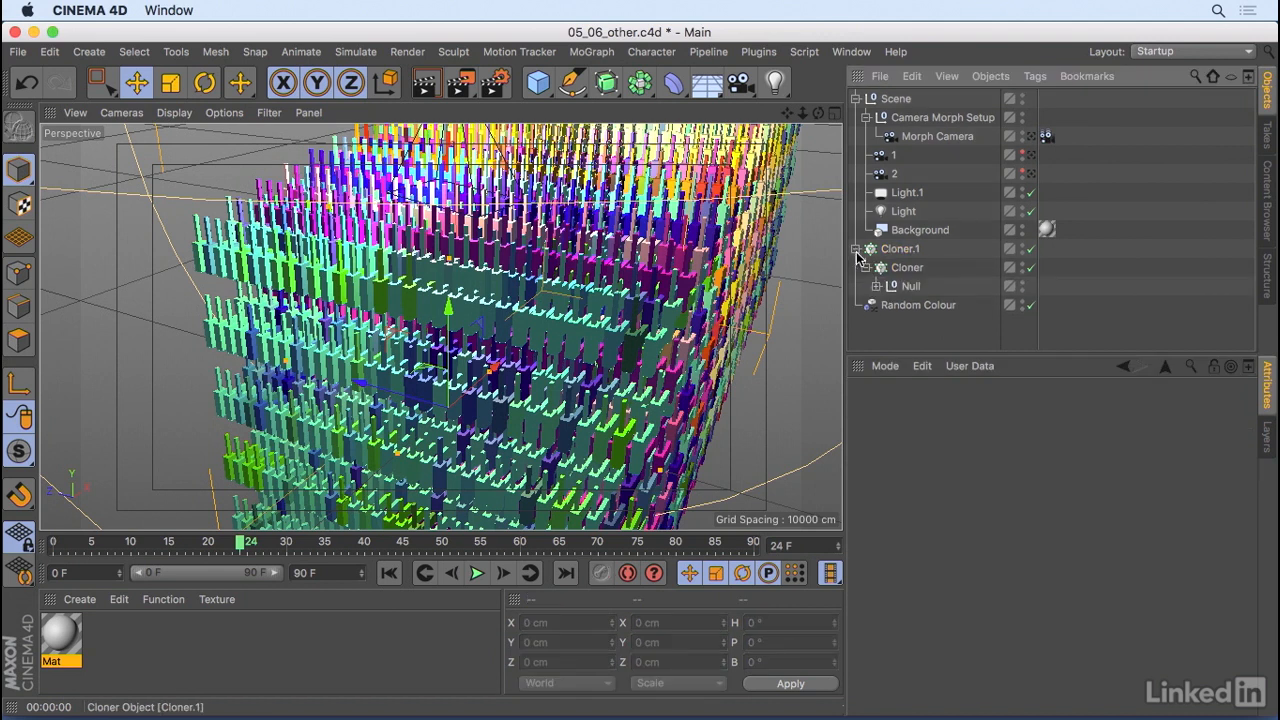
pyautogui.click(906, 256)
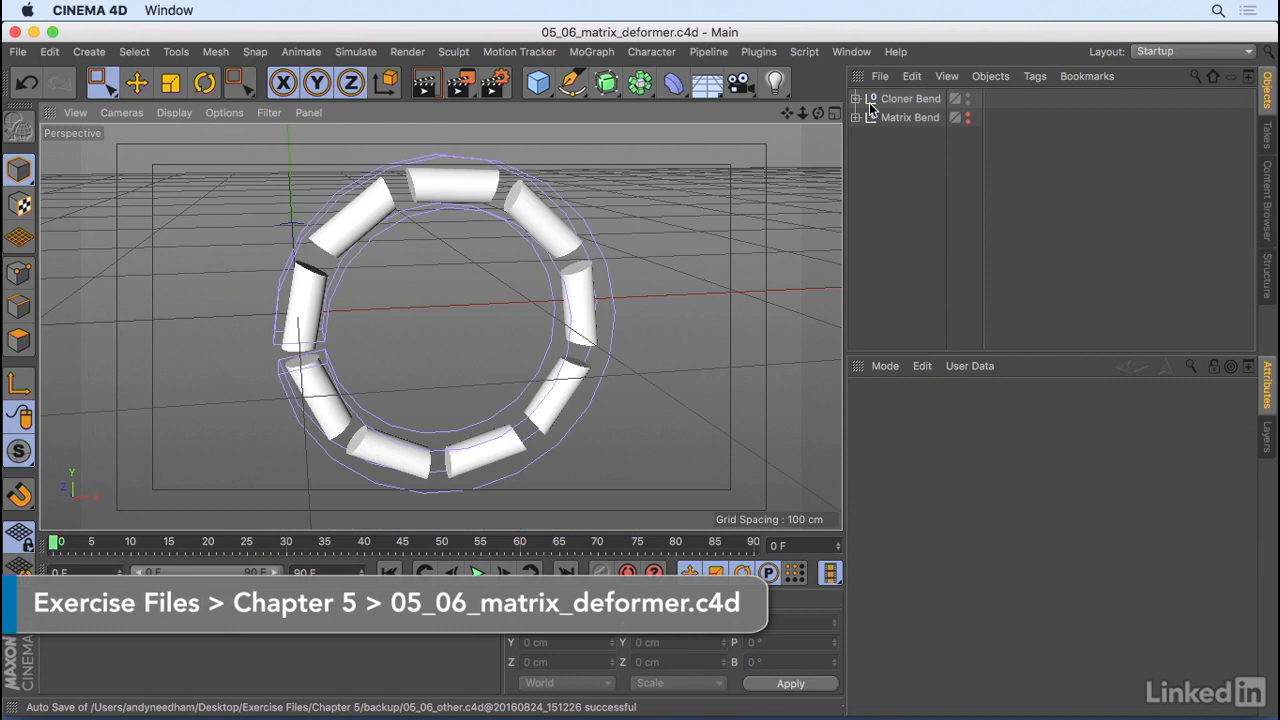
# Step: Examine the Cloner in the Cloner Bend group and how the Bend deformer shapes its cylinders
pyautogui.click(906, 99)
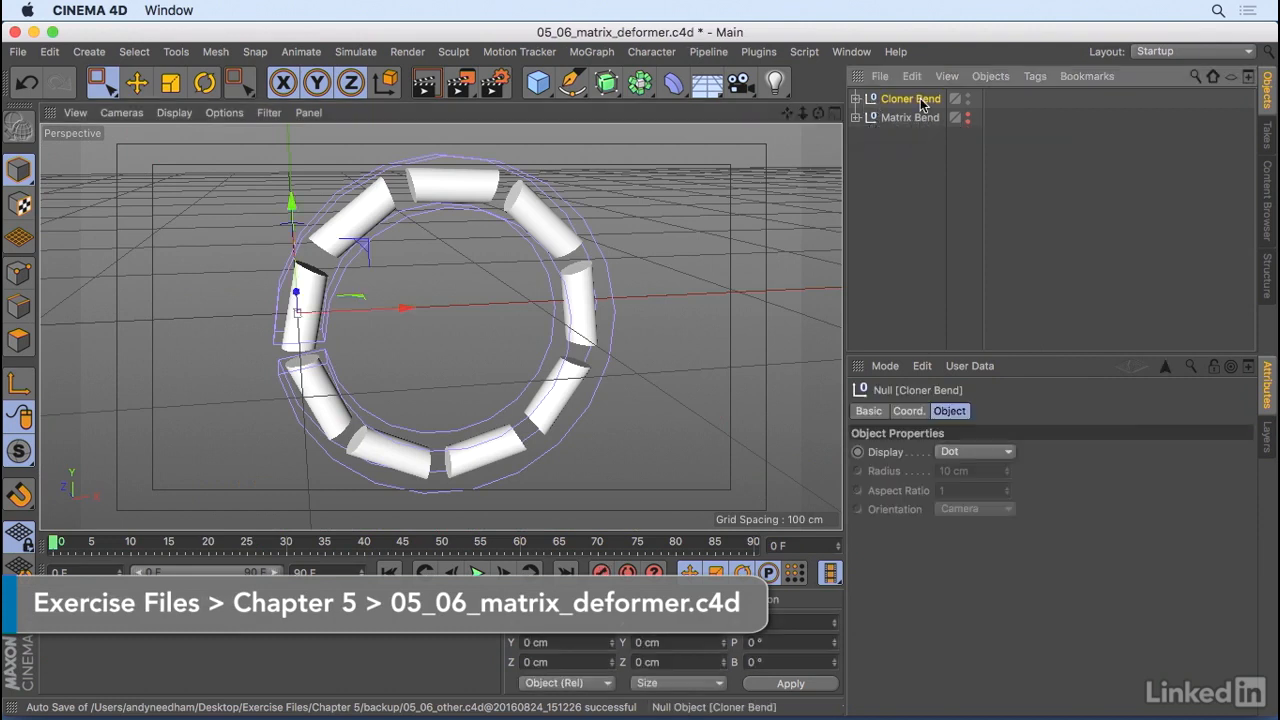
pyautogui.click(856, 99)
pyautogui.click(906, 136)
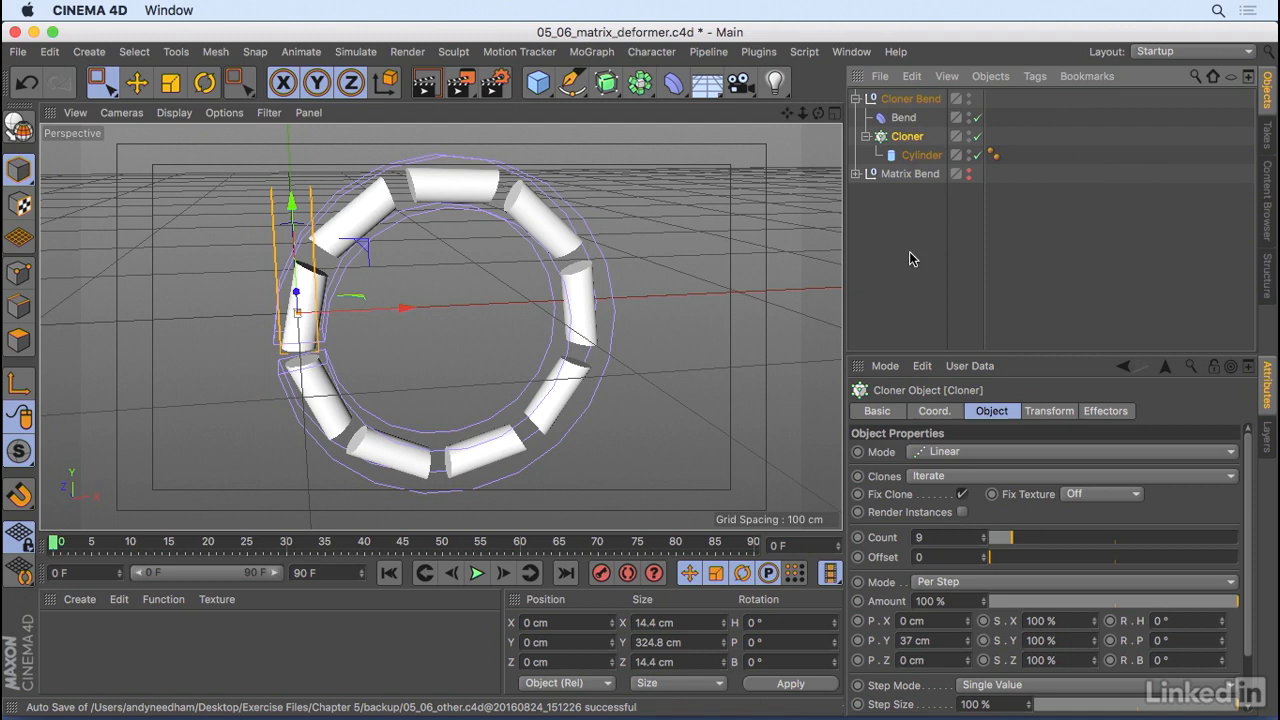
pyautogui.scroll(2, 520, 235)
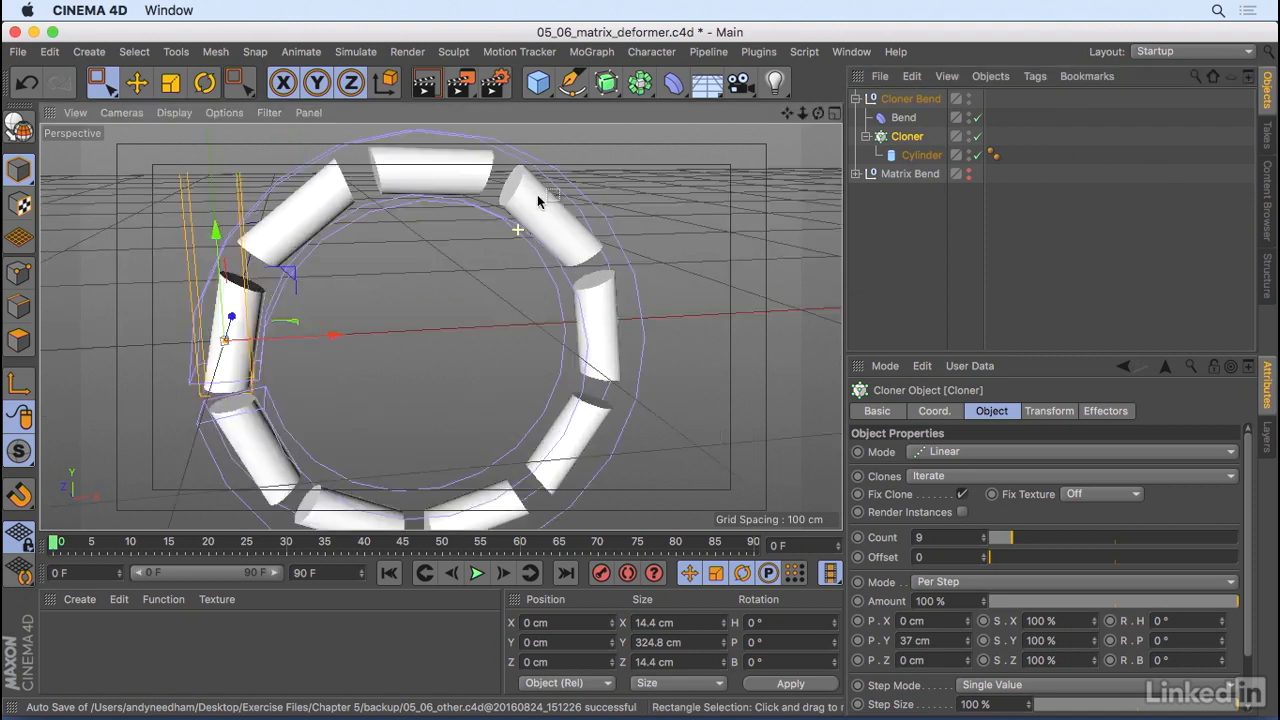
pyautogui.keyDown('alt'); pyautogui.moveTo(537, 195); pyautogui.dragTo(541, 186, button='right'); pyautogui.keyUp('alt')
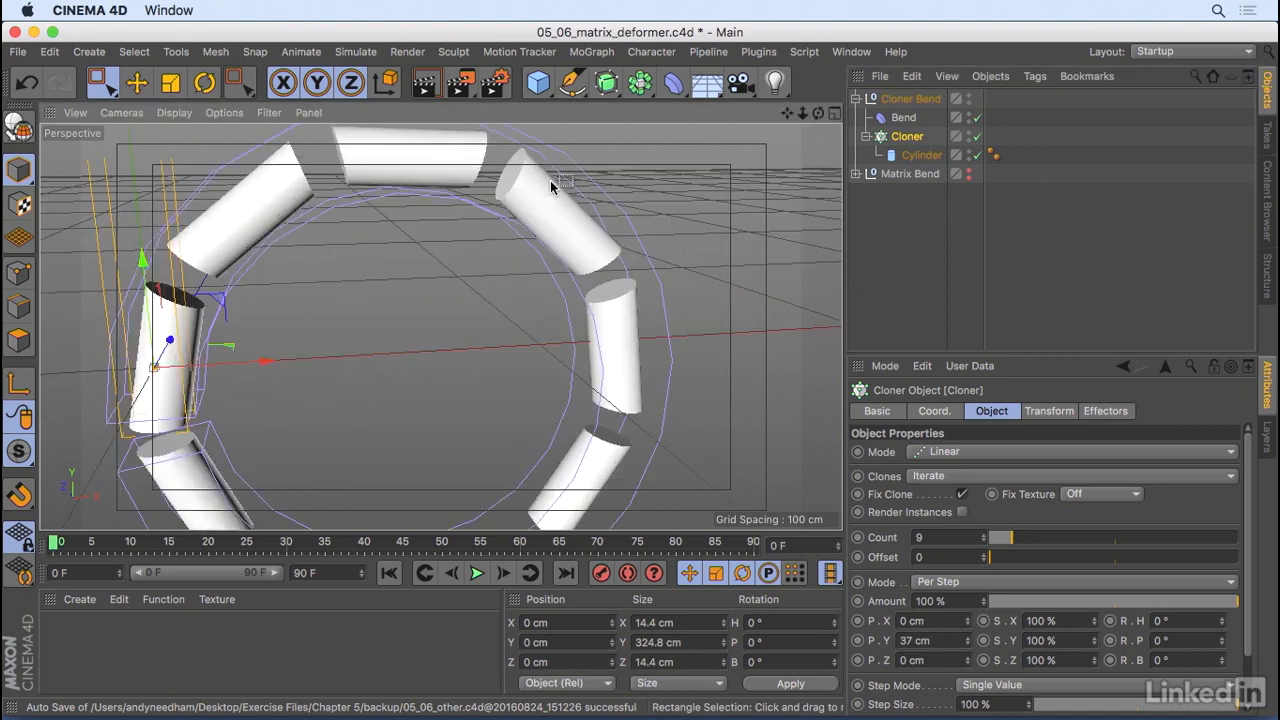
pyautogui.keyDown('alt'); pyautogui.moveTo(554, 180); pyautogui.dragTo(491, 157); pyautogui.keyUp('alt')
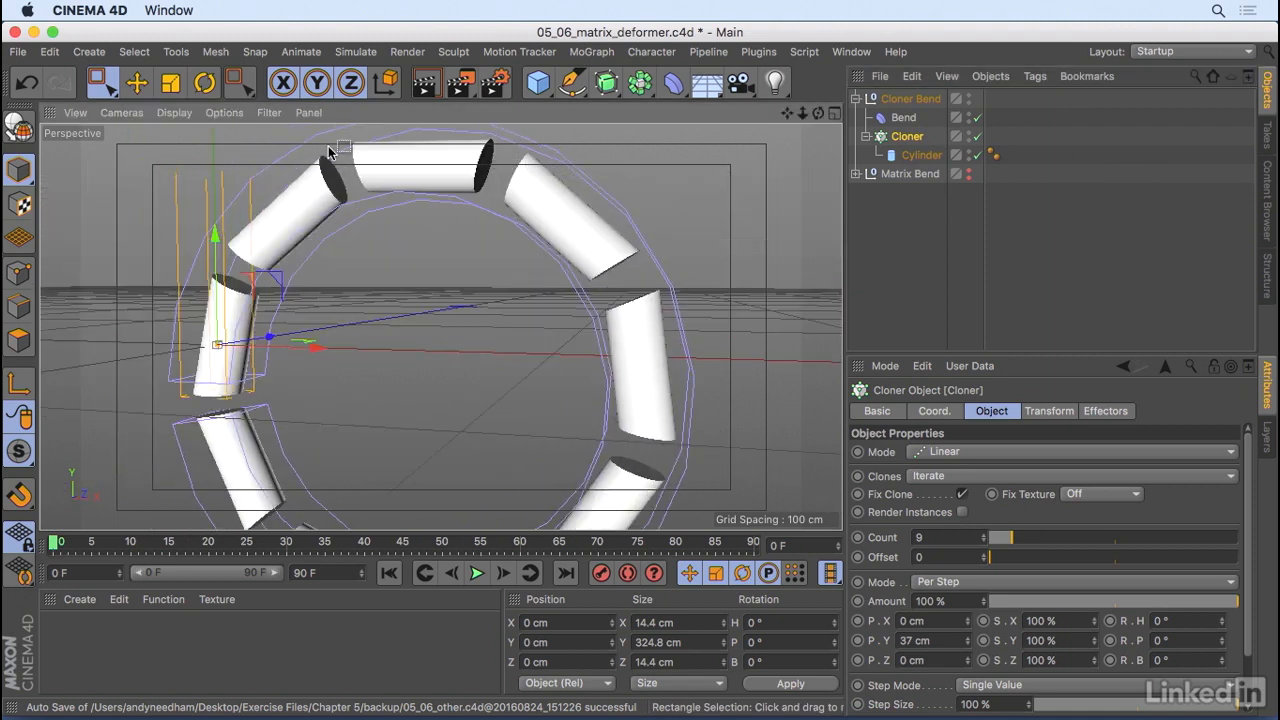
pyautogui.keyDown('alt'); pyautogui.moveTo(600, 298); pyautogui.dragTo(655, 322); pyautogui.keyUp('alt')
pyautogui.keyDown('alt'); pyautogui.moveTo(655, 322); pyautogui.dragTo(558, 222, button='right'); pyautogui.keyUp('alt')
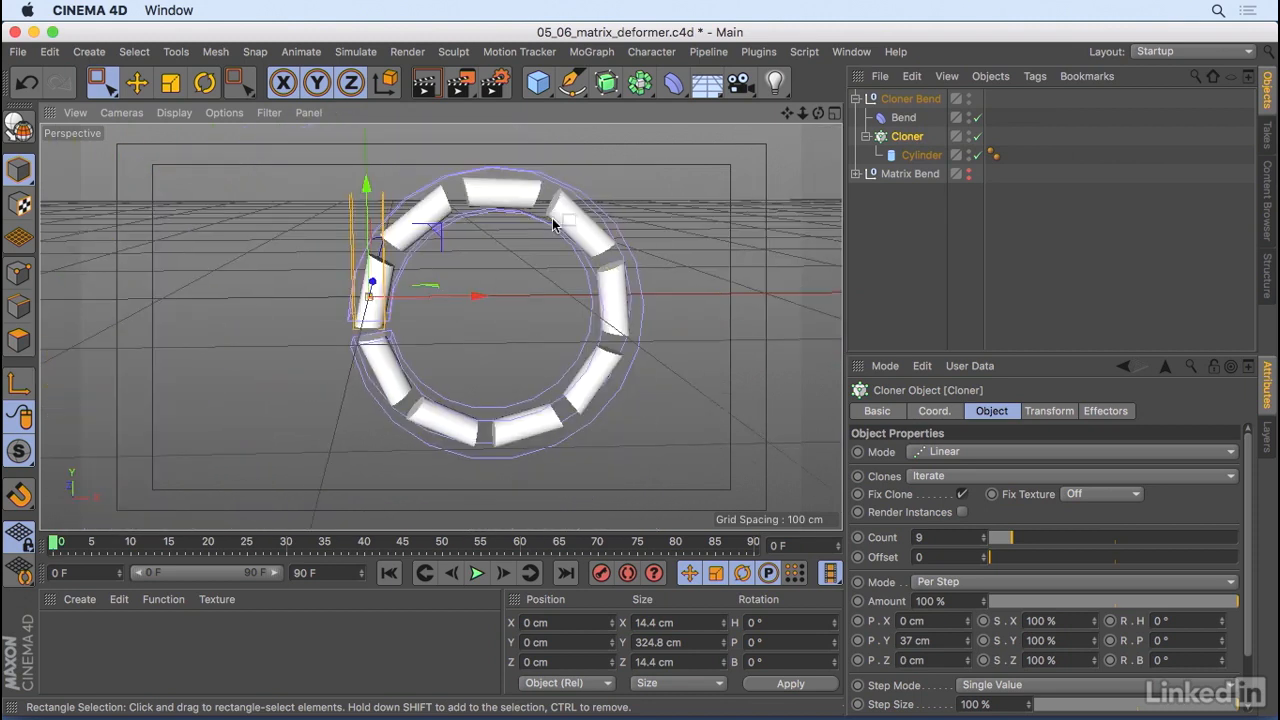
# Step: Hide the Cloner Bend group, show the Matrix Bend group, and inspect its hierarchy and cylinders up close
pyautogui.click(856, 98)
pyautogui.click(967, 98)
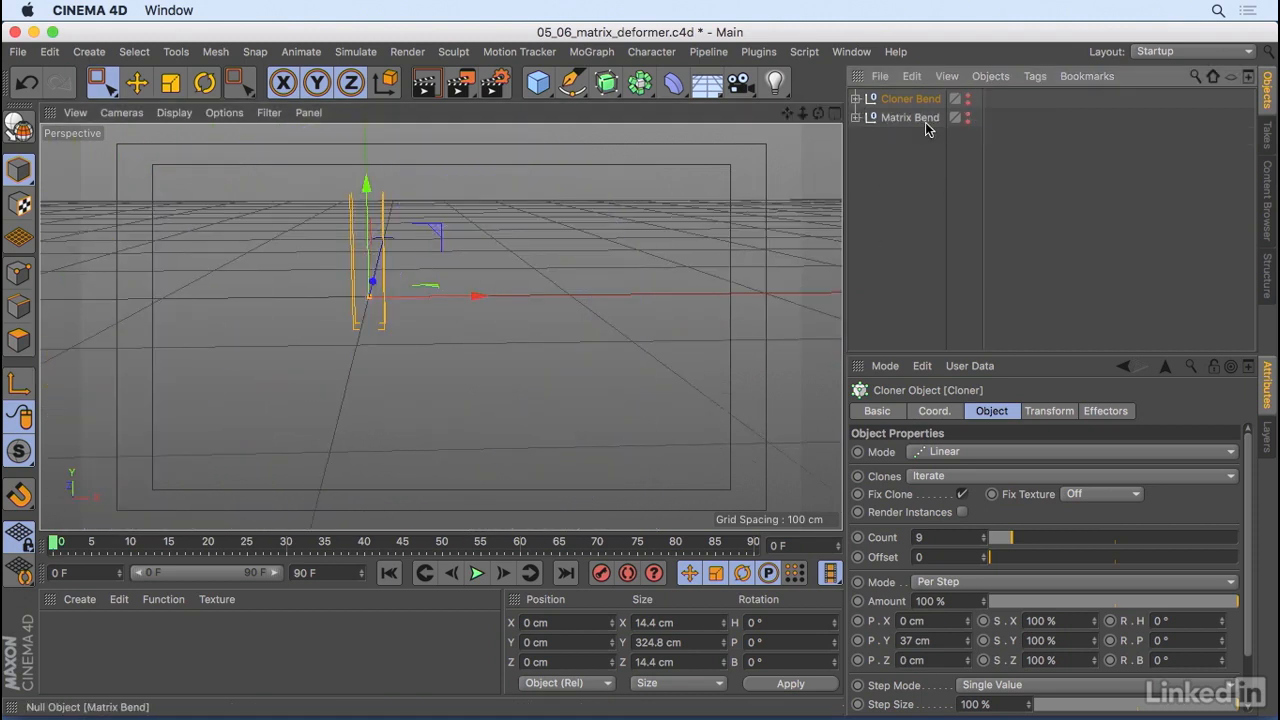
pyautogui.click(967, 117)
pyautogui.click(856, 117)
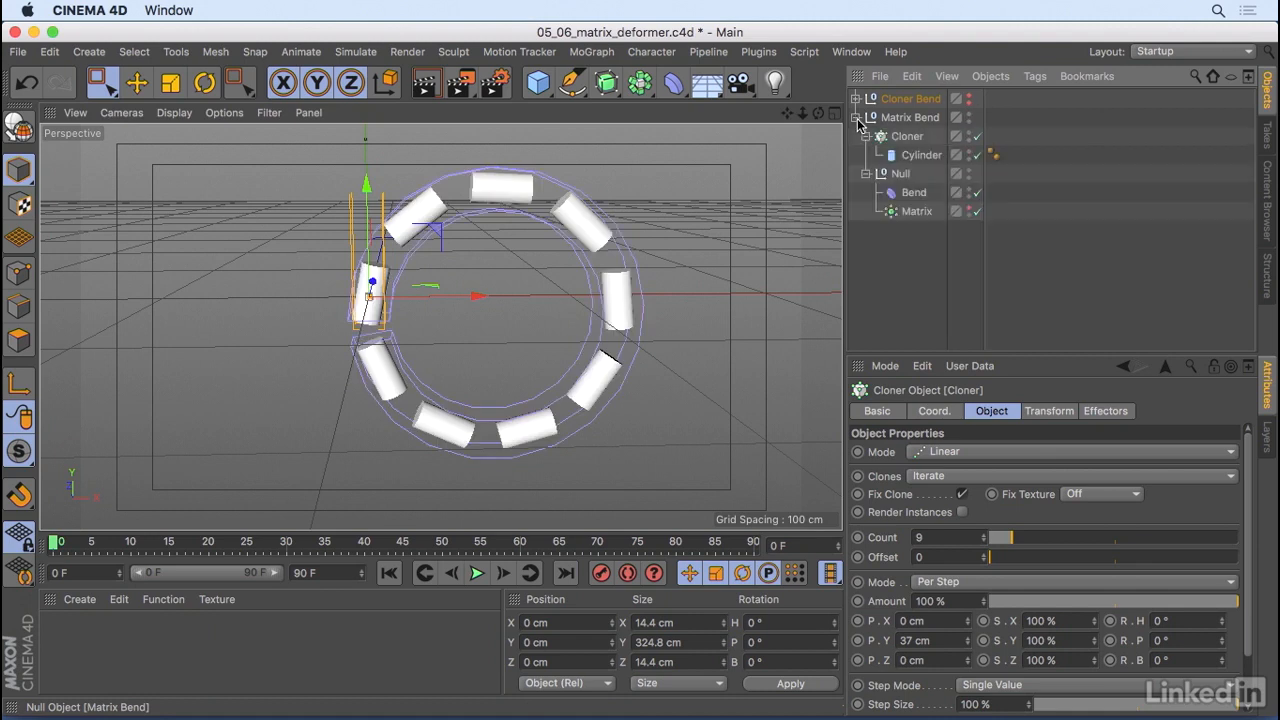
pyautogui.scroll(2, 616, 241)
pyautogui.scroll(2, 616, 241)
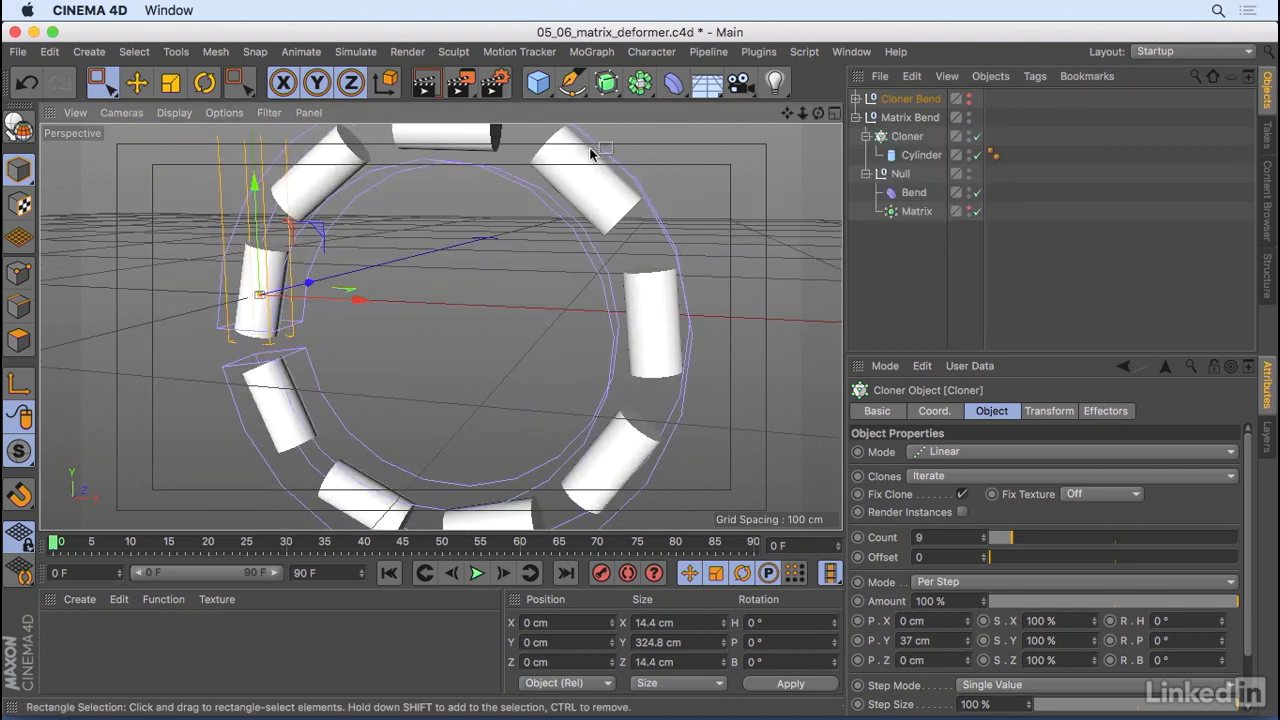
pyautogui.keyDown('alt'); pyautogui.moveTo(614, 214); pyautogui.dragTo(771, 314); pyautogui.keyUp('alt')
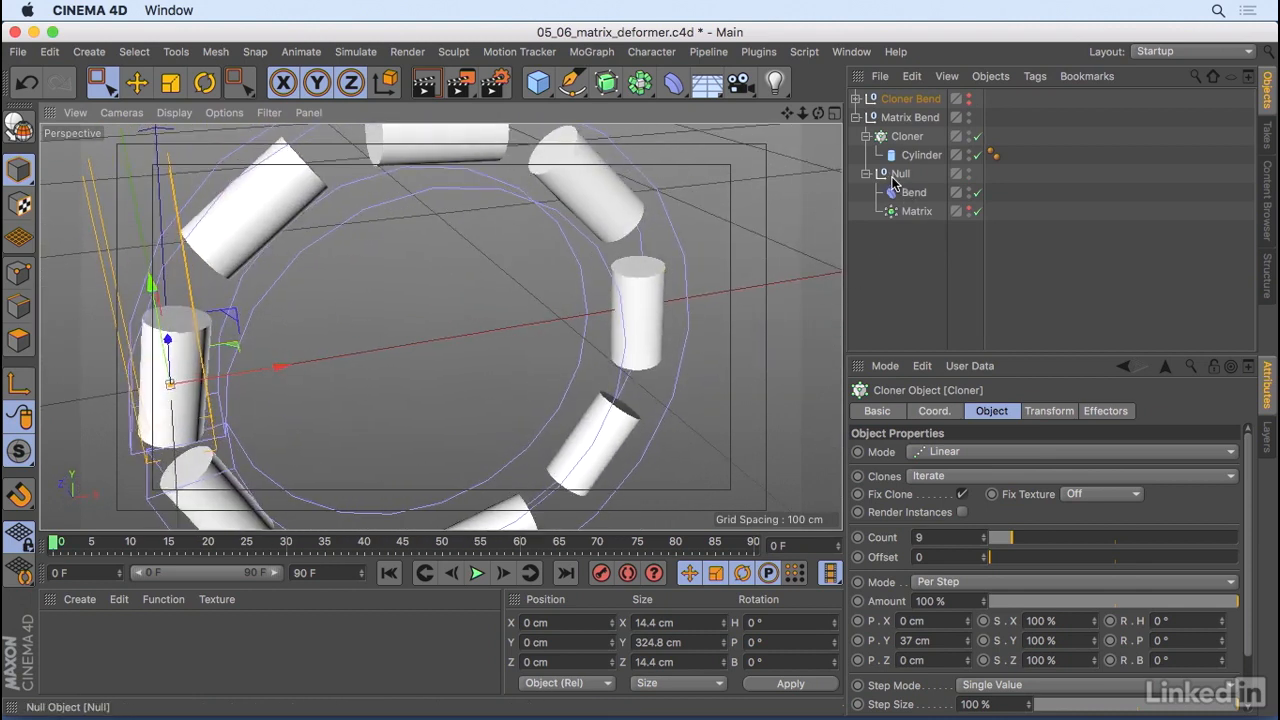
# Step: Compare the Cloner Bend and Matrix Bend setups, checking the Matrix settings and the Object mode of the Matrix Bend group's Cloner
pyautogui.click(856, 98)
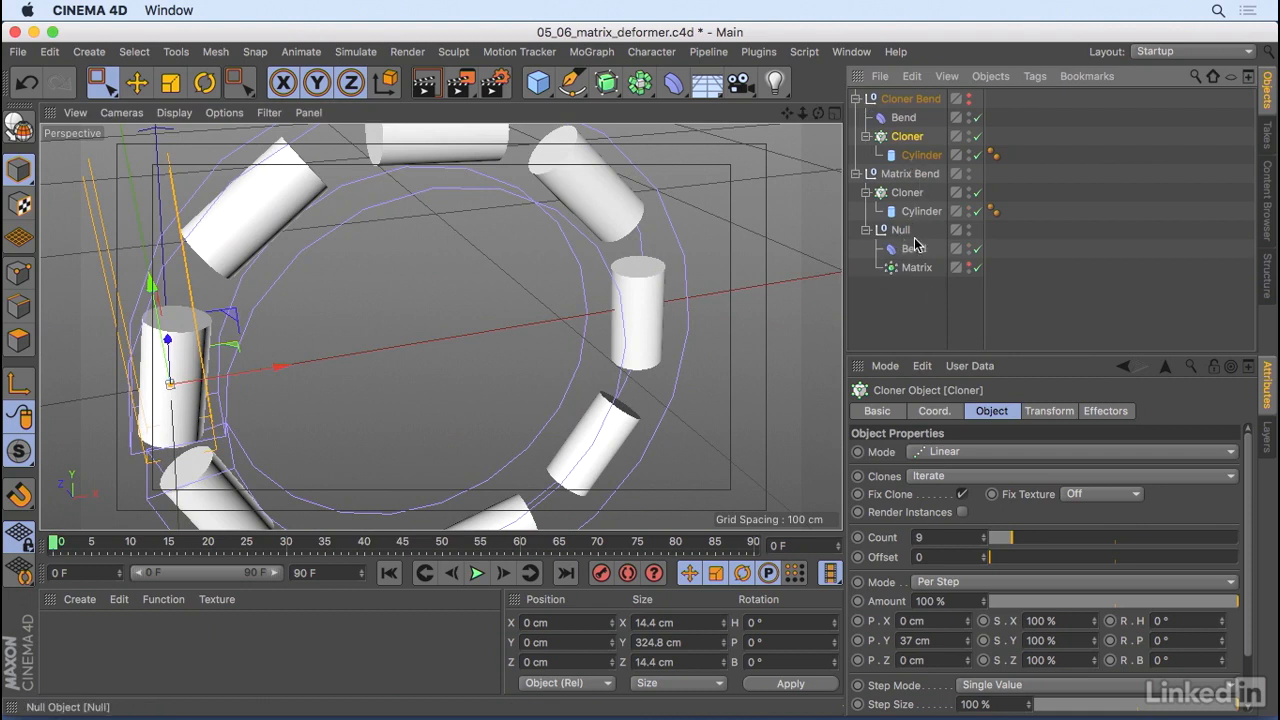
pyautogui.click(918, 268)
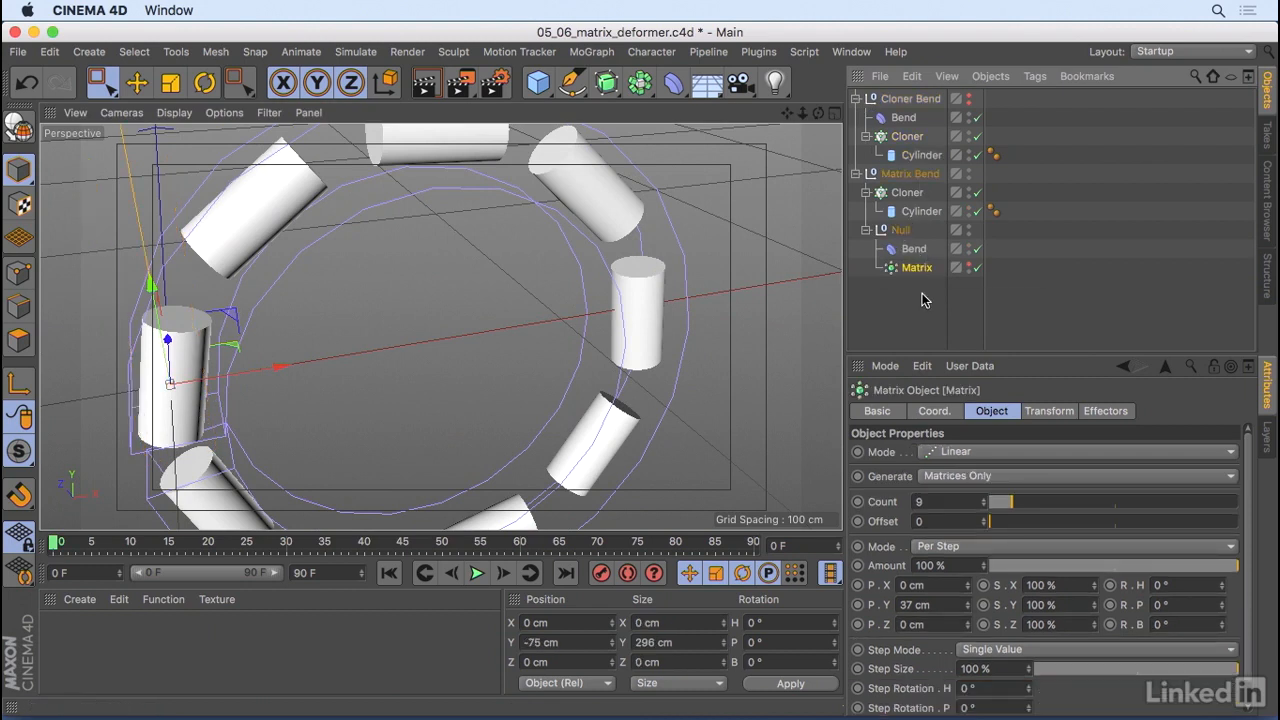
pyautogui.click(907, 138)
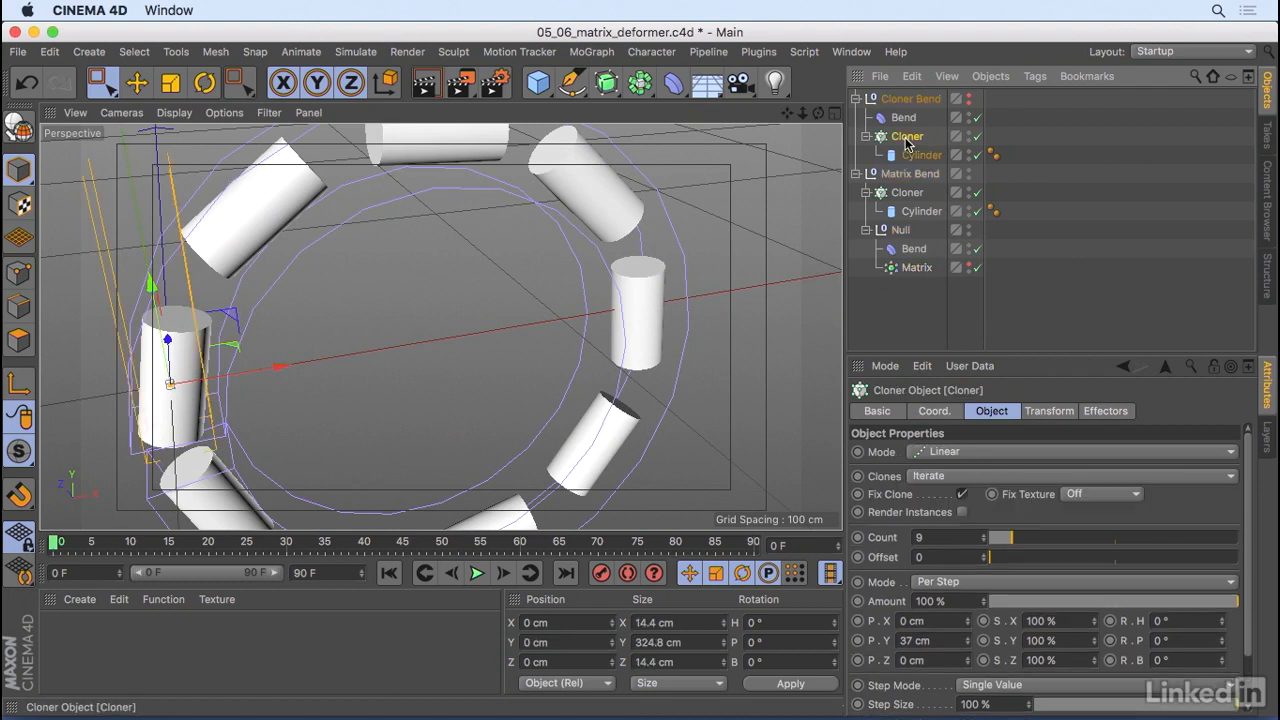
pyautogui.click(922, 268)
pyautogui.click(912, 194)
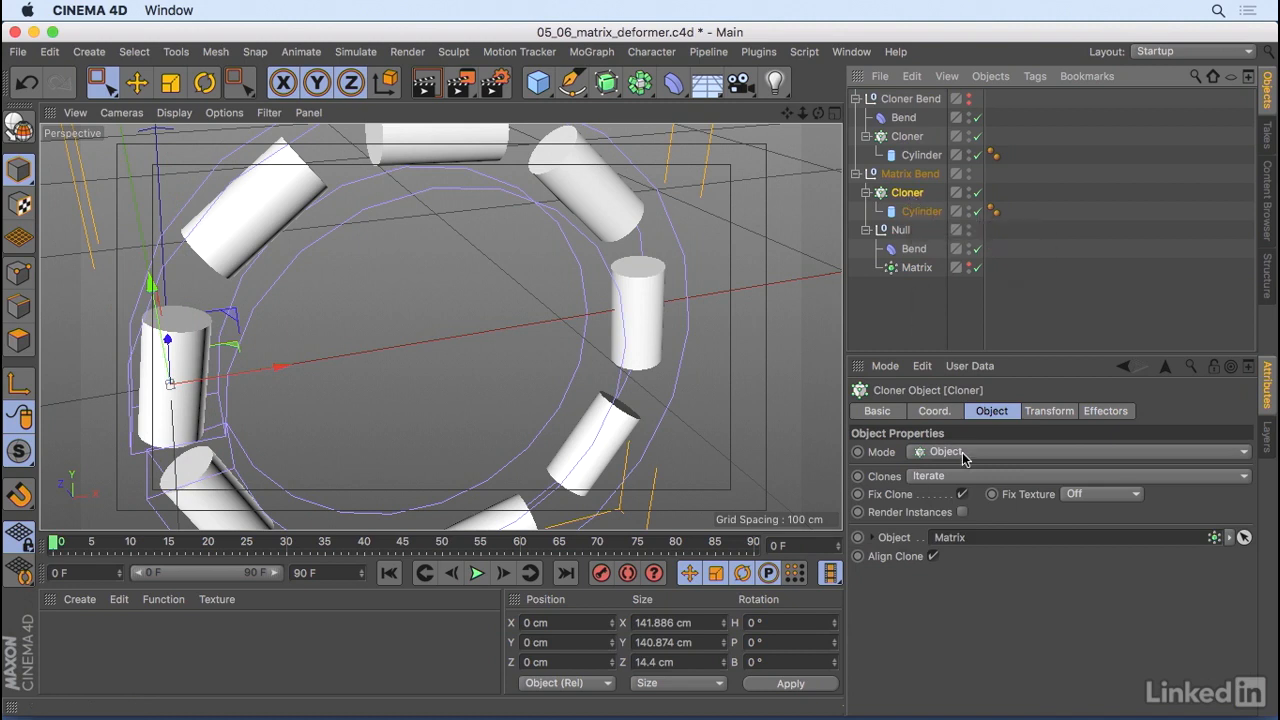
pyautogui.click(910, 305)
pyautogui.scroll(-5, 441, 327)
pyautogui.scroll(-1, 441, 327)
pyautogui.moveTo(818, 113); pyautogui.dragTo(808, 140)
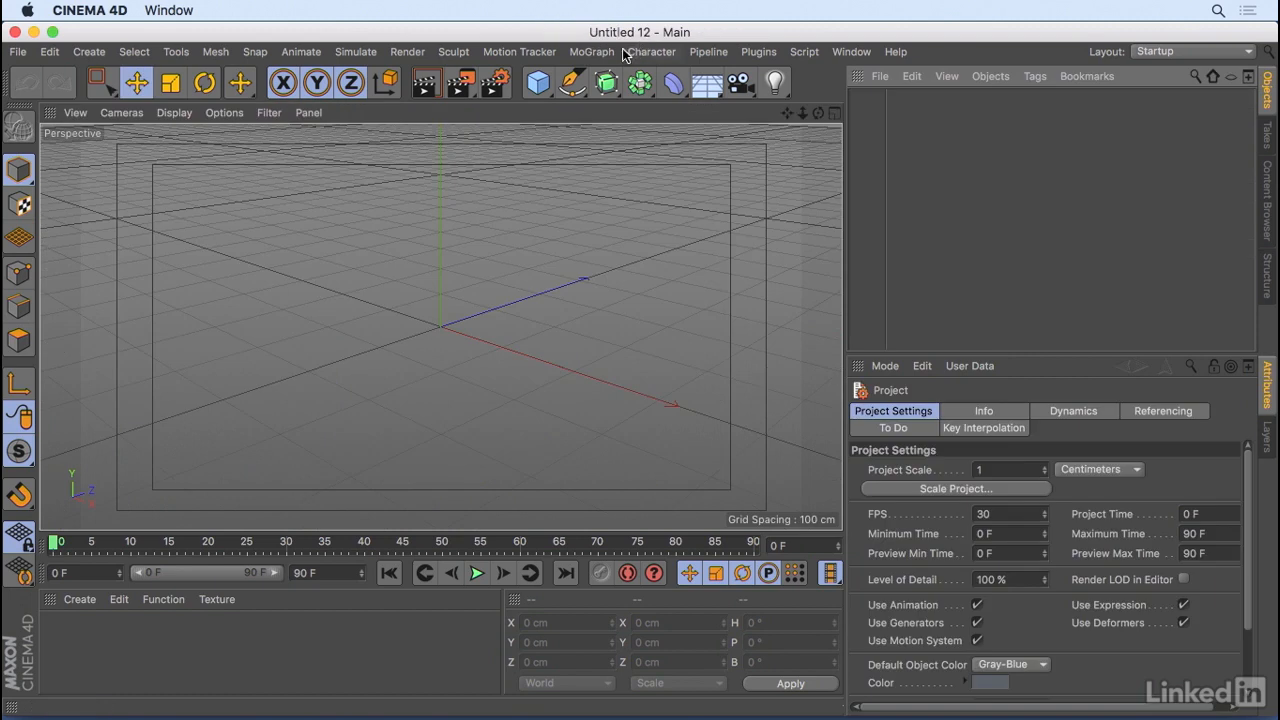
# Step: Add a MoText object to the empty scene and show its Caps and Rounding settings
pyautogui.click(592, 52)
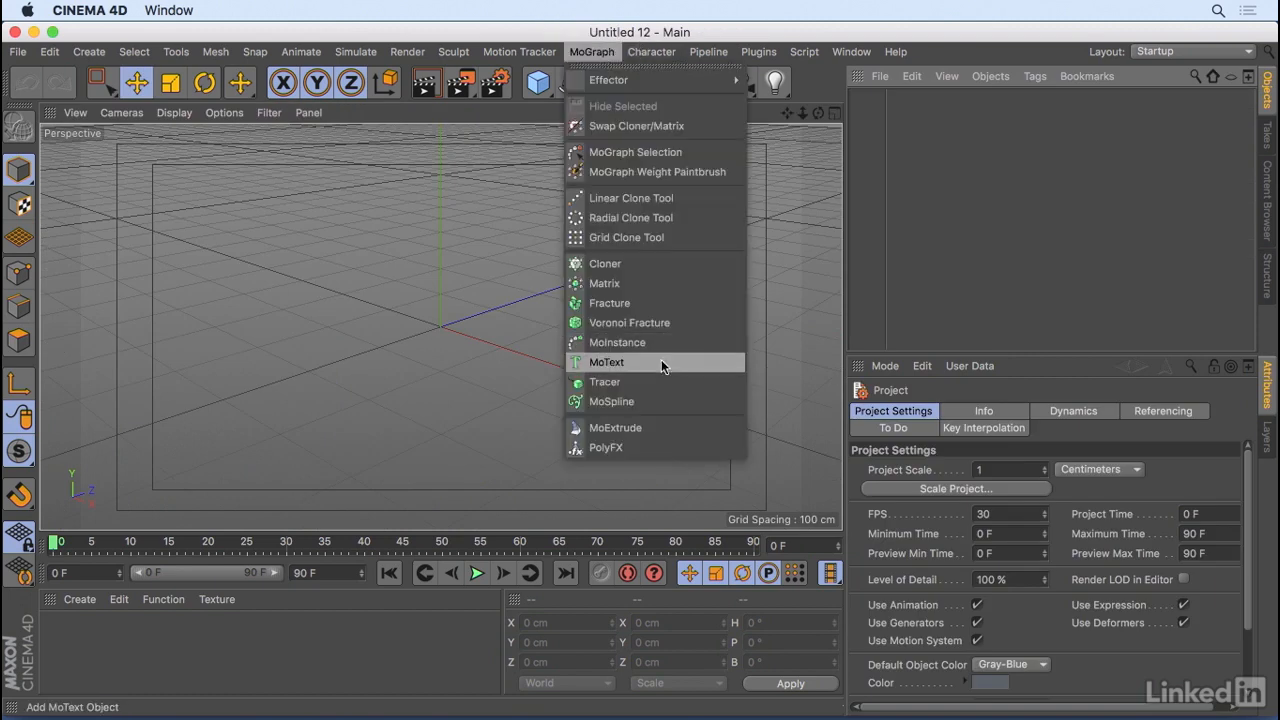
pyautogui.click(619, 362)
pyautogui.moveTo(788, 114); pyautogui.dragTo(655, 121)
pyautogui.moveTo(818, 113); pyautogui.dragTo(864, 94)
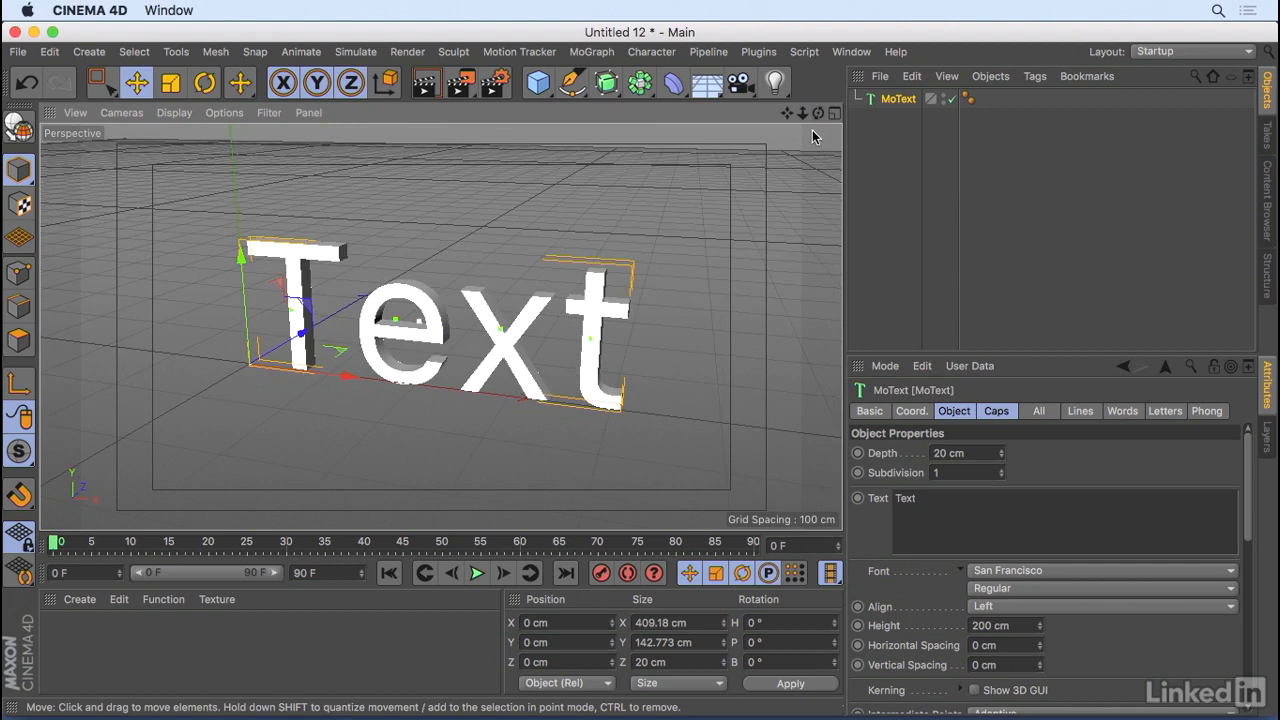
pyautogui.click(996, 411)
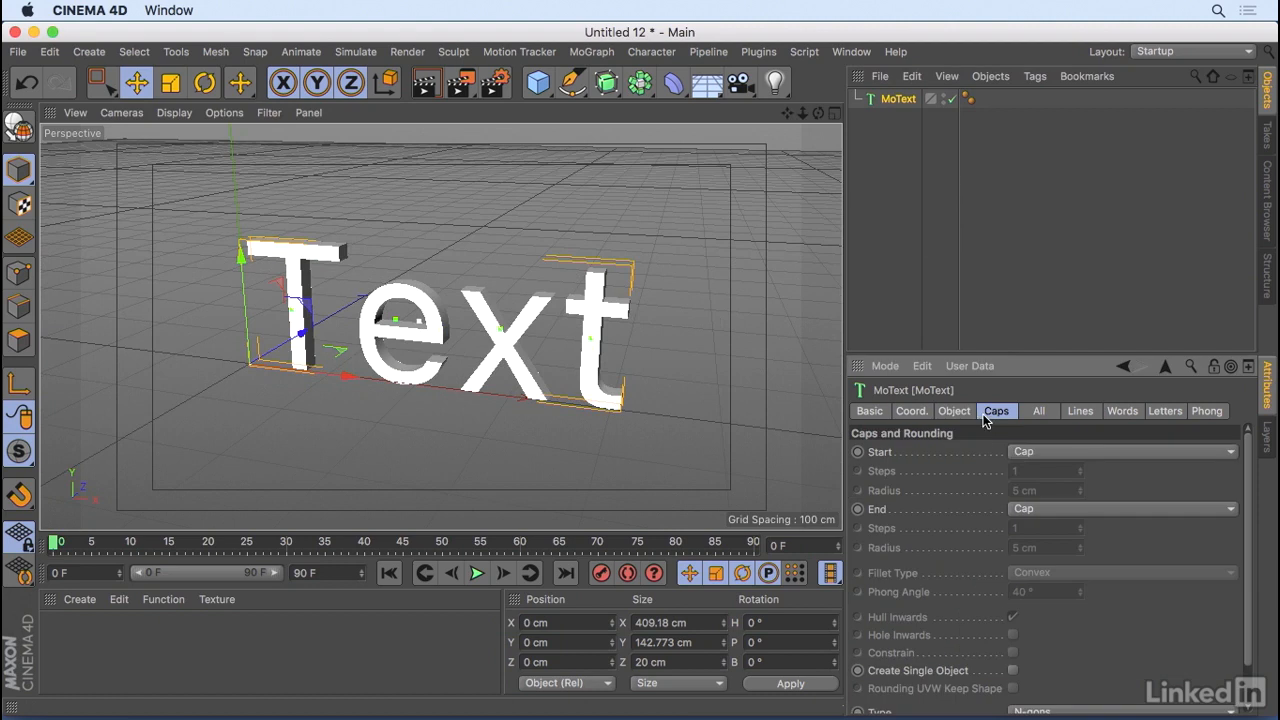
# Step: Set both the start and end caps of the MoText object to Fillet Cap
pyautogui.click(1056, 451)
pyautogui.click(1053, 528)
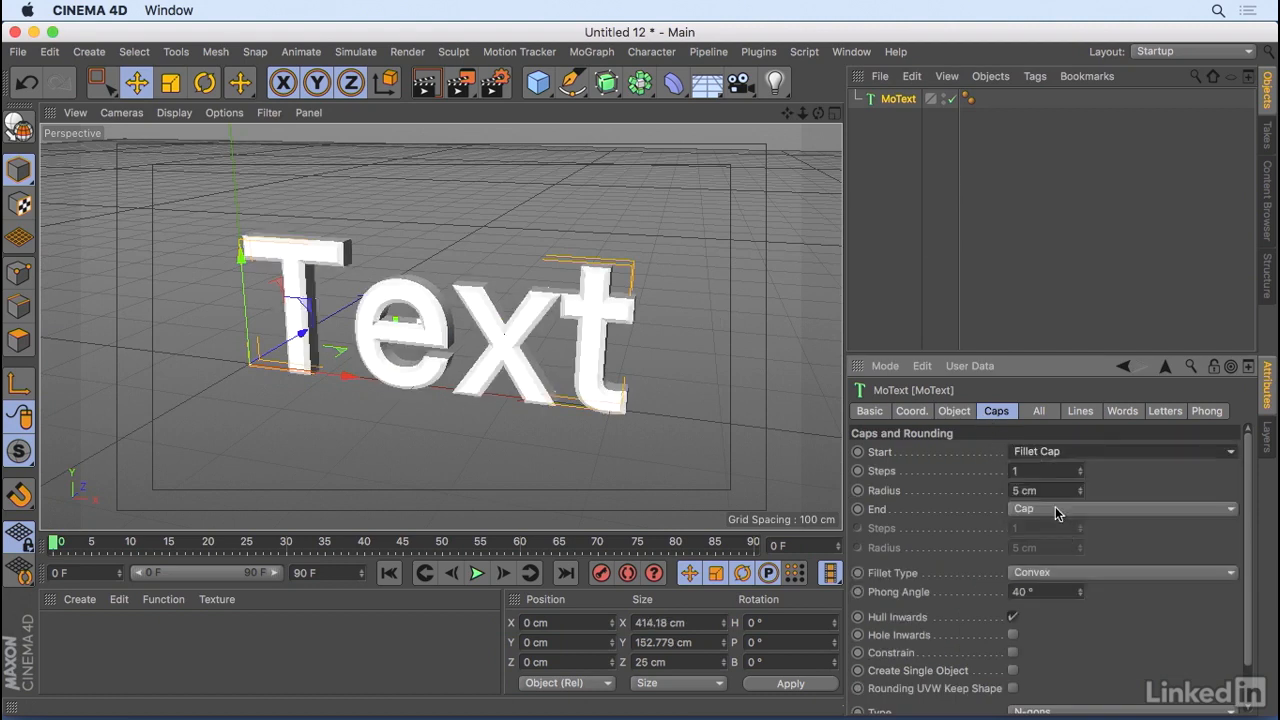
pyautogui.click(1055, 509)
pyautogui.click(1064, 576)
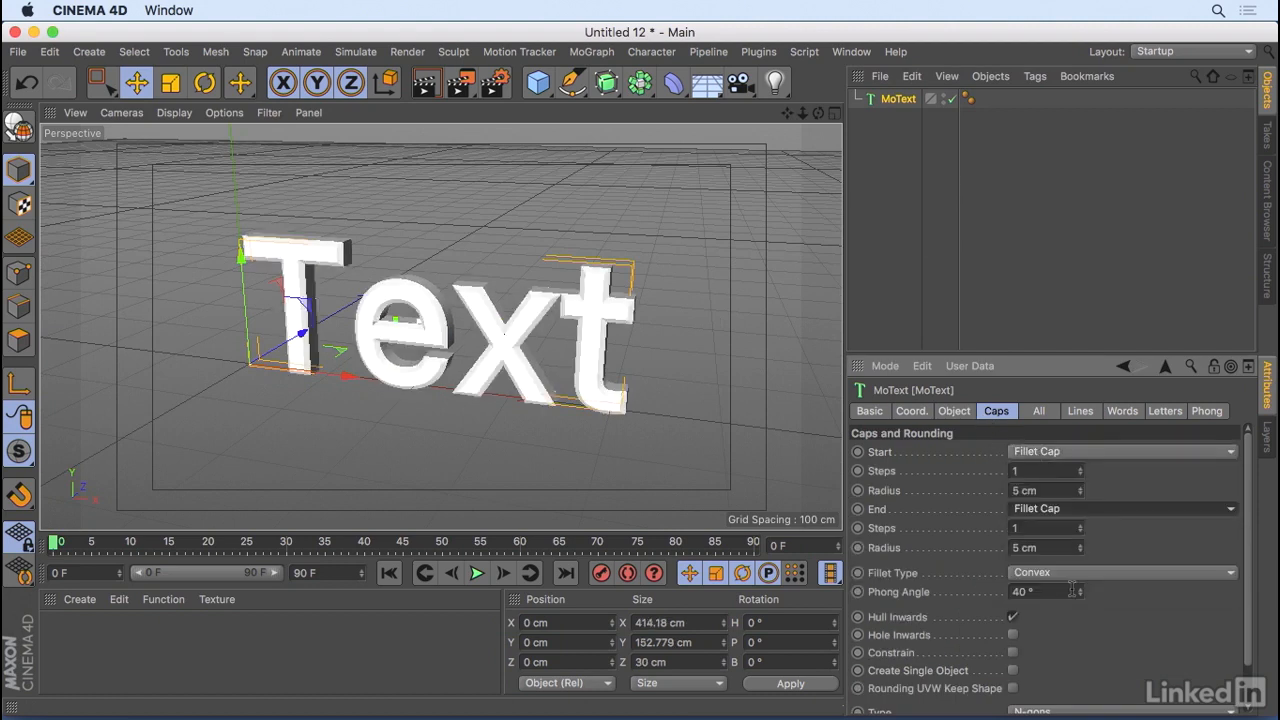
# Step: Replace the MoText object's text with LOGO
pyautogui.click(955, 414)
pyautogui.doubleClick(942, 497)
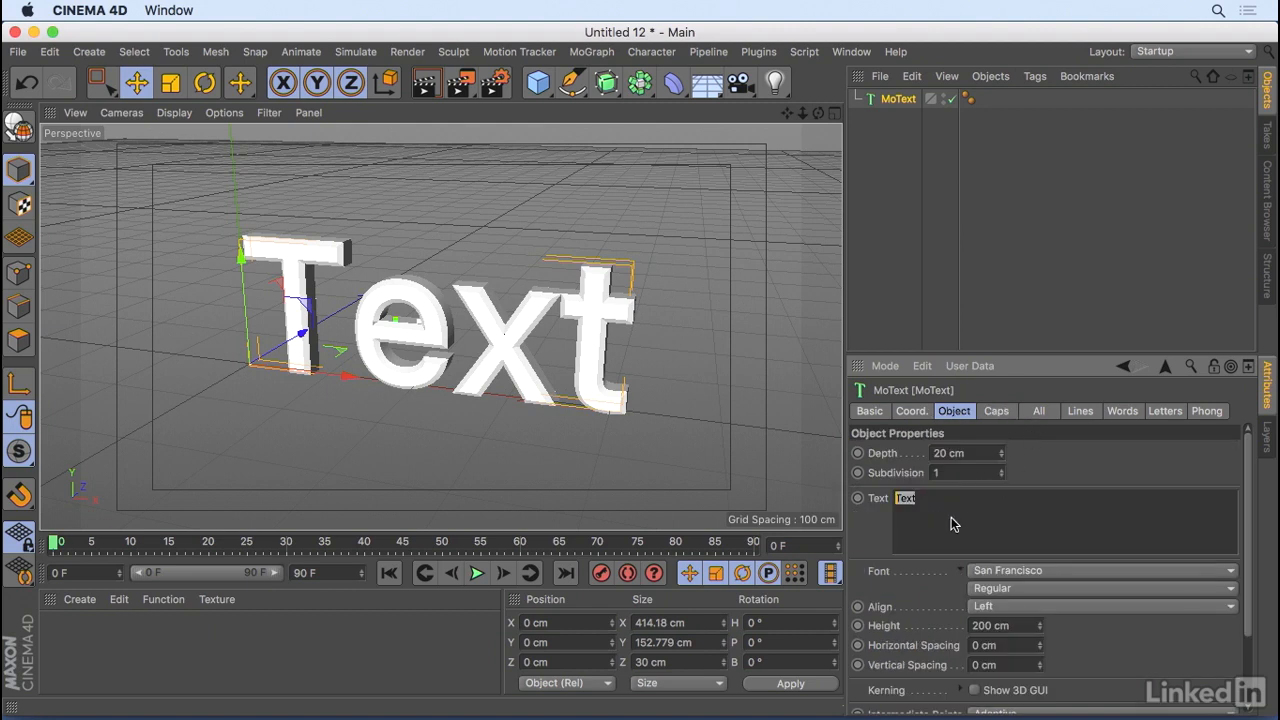
pyautogui.write('L')
pyautogui.click(931, 575)
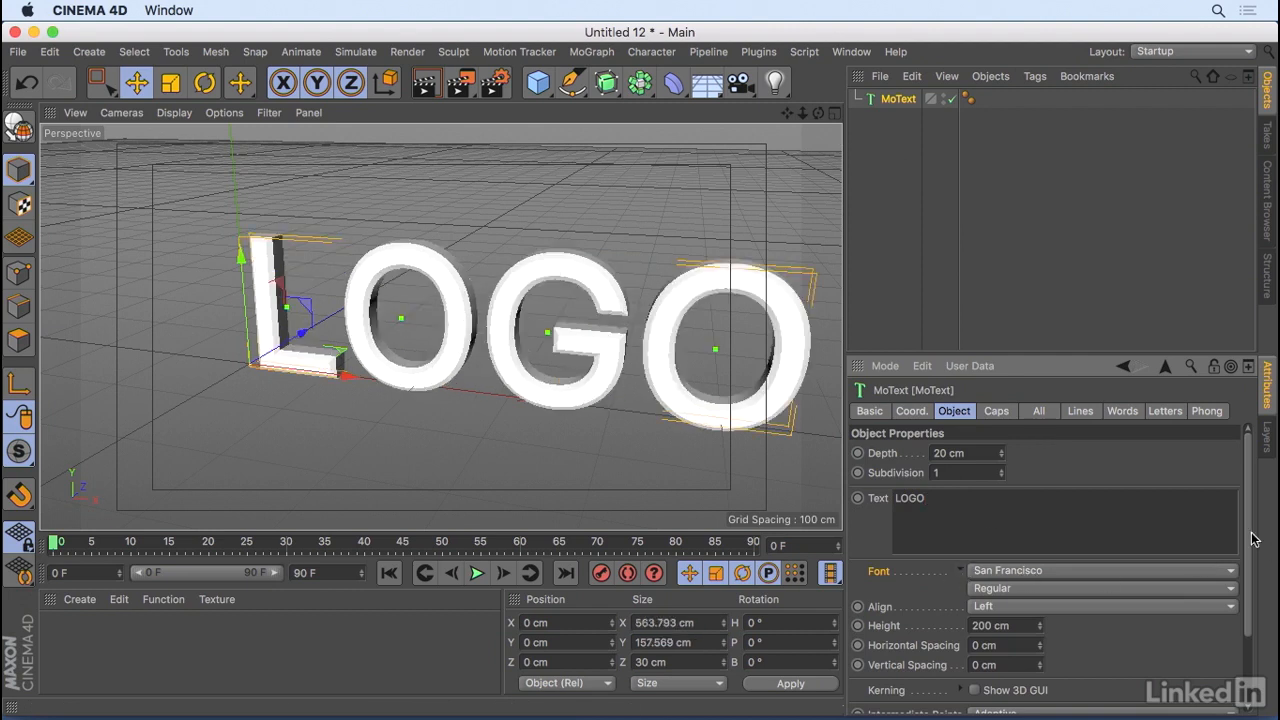
# Step: Tighten the kerning between the LOGO letters with the 3D GUI handles, and turn the 3D GUI off again
pyautogui.scroll(-3, 1256, 538)
pyautogui.click(974, 597)
pyautogui.moveTo(785, 112); pyautogui.dragTo(723, 115)
pyautogui.moveTo(676, 228); pyautogui.dragTo(648, 230)
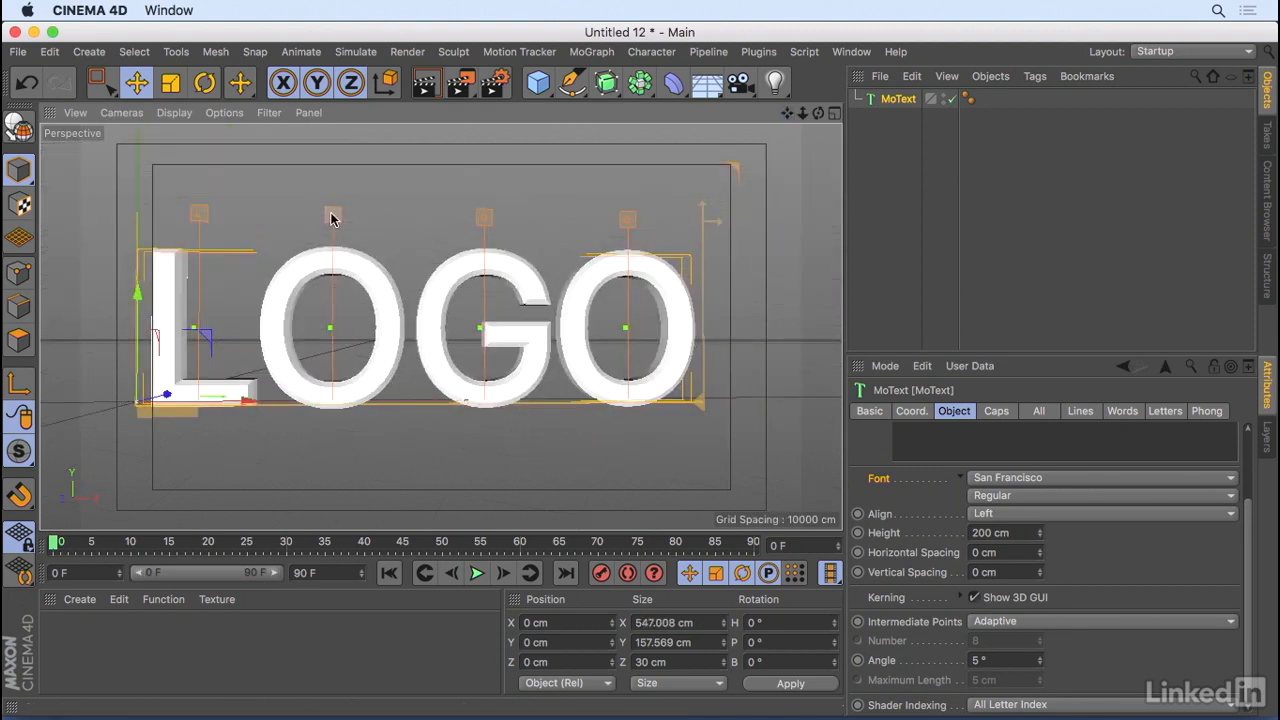
pyautogui.moveTo(333, 218); pyautogui.dragTo(329, 214)
pyautogui.moveTo(477, 220); pyautogui.dragTo(474, 220)
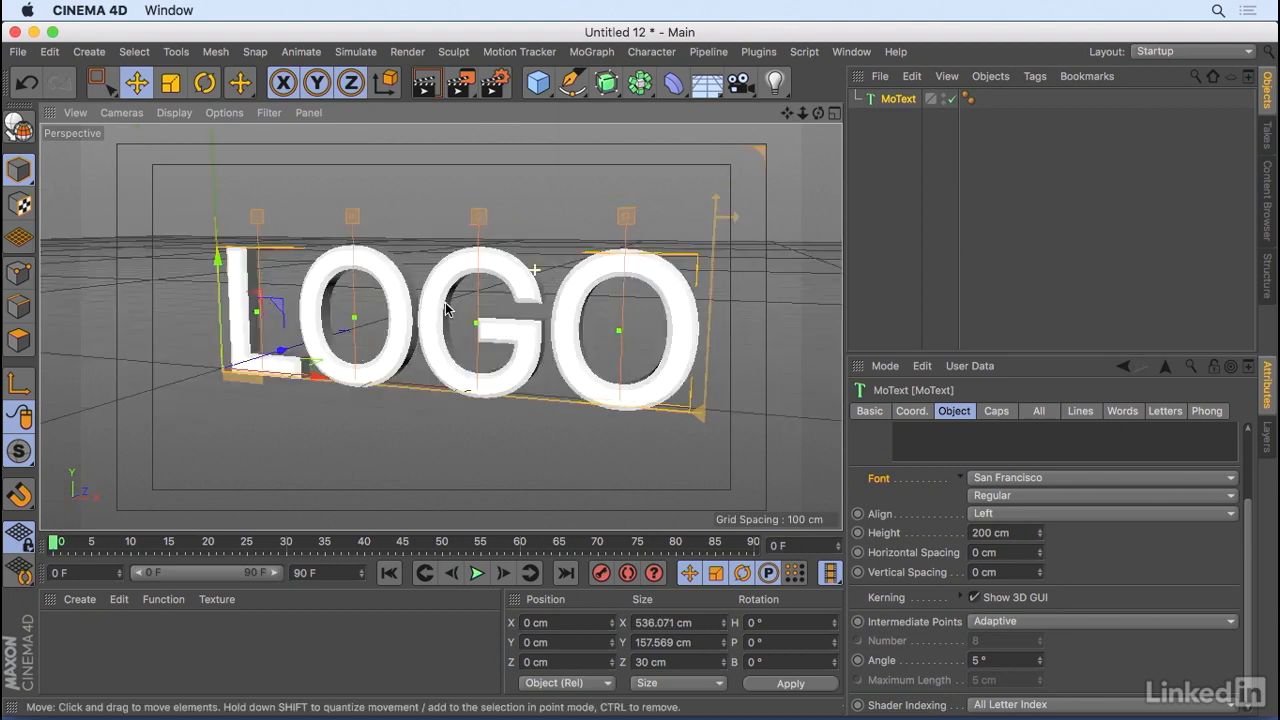
pyautogui.keyDown('alt'); pyautogui.moveTo(447, 310); pyautogui.dragTo(576, 326); pyautogui.keyUp('alt')
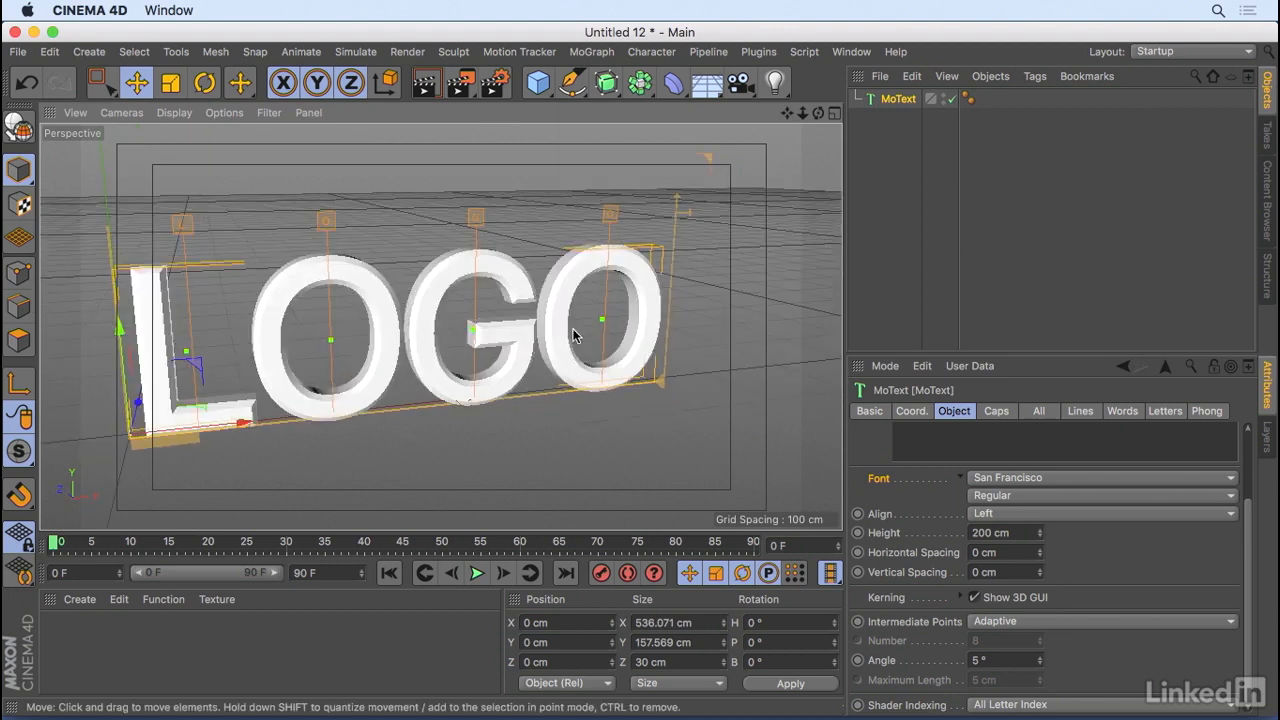
pyautogui.click(974, 597)
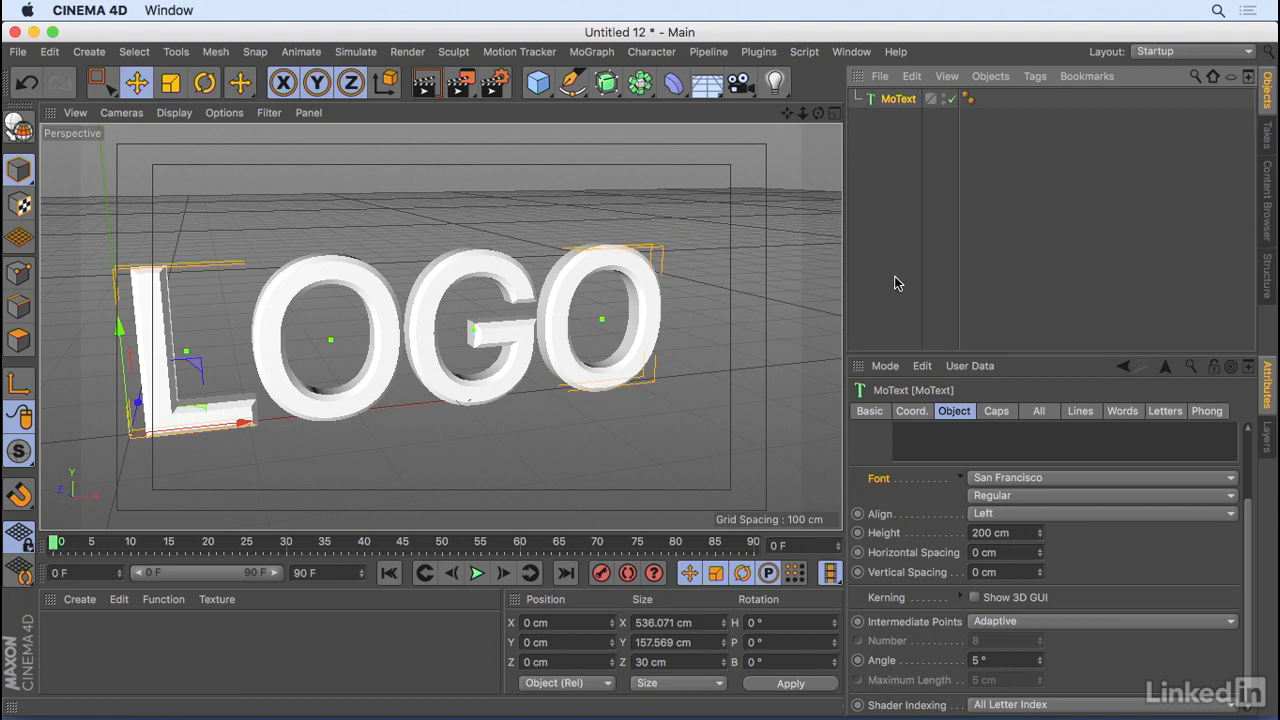
# Step: Add a Random effector to the MoText object
pyautogui.click(591, 51)
pyautogui.moveTo(650, 82)
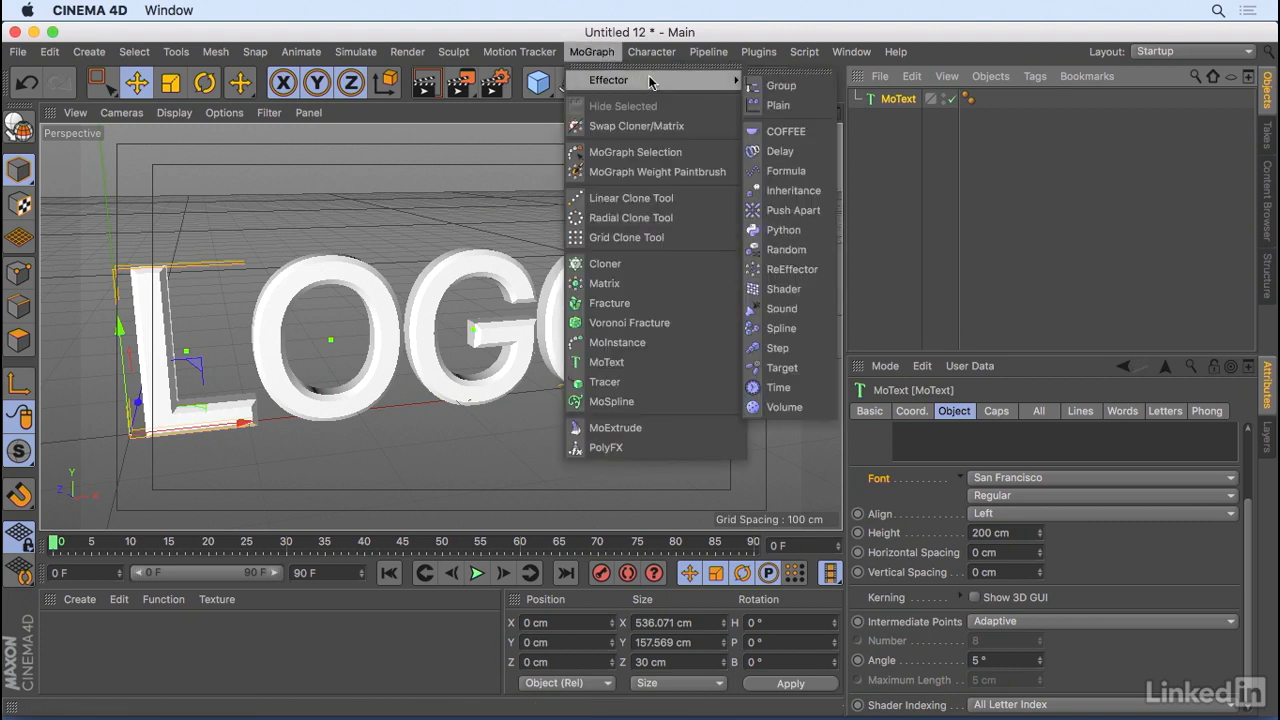
pyautogui.click(808, 249)
# Step: Check the MoText's Lines, Words and Letters effects, and shift the letters' axis to X 45.333 % and Y 49.333 %
pyautogui.click(897, 117)
pyautogui.click(1081, 412)
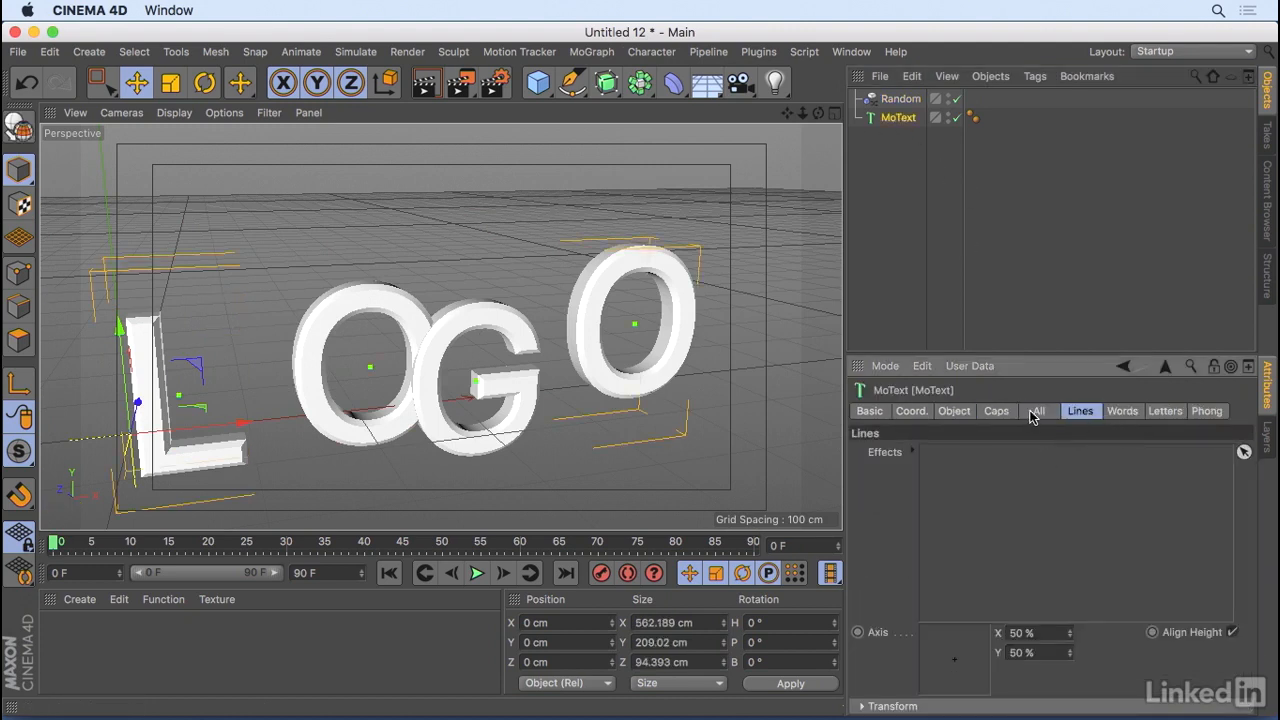
pyautogui.click(1125, 413)
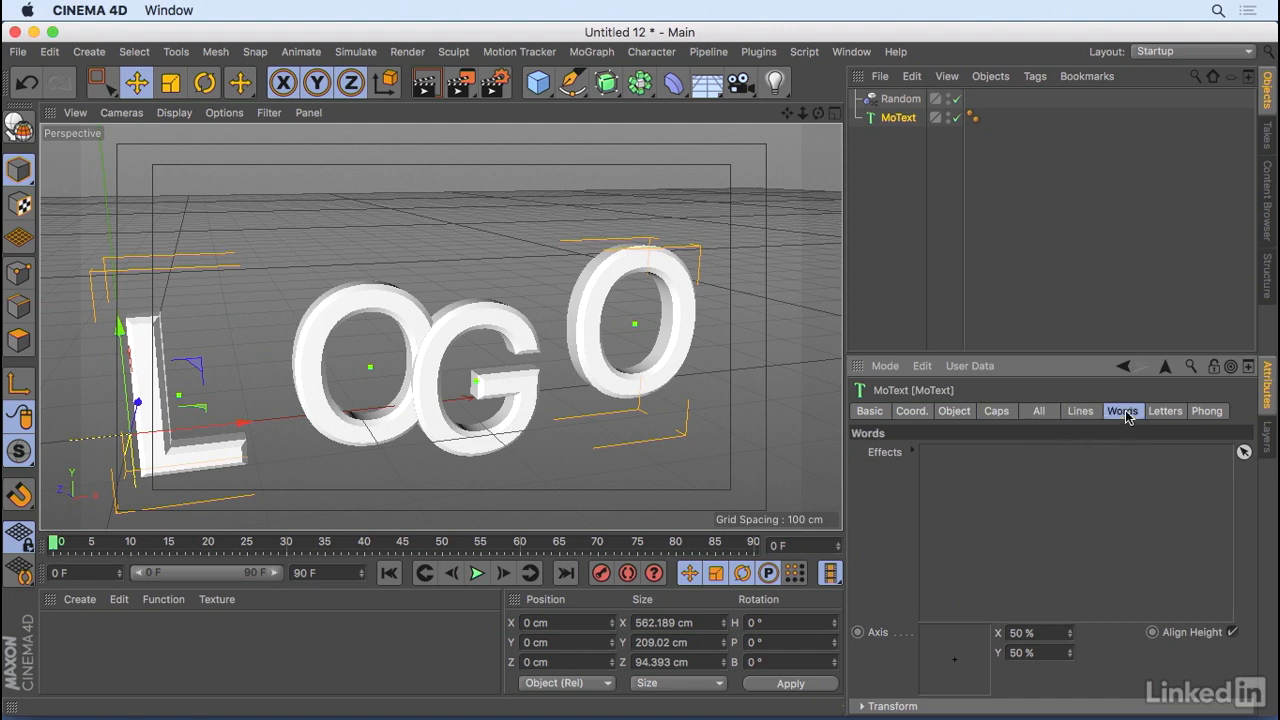
pyautogui.click(1178, 414)
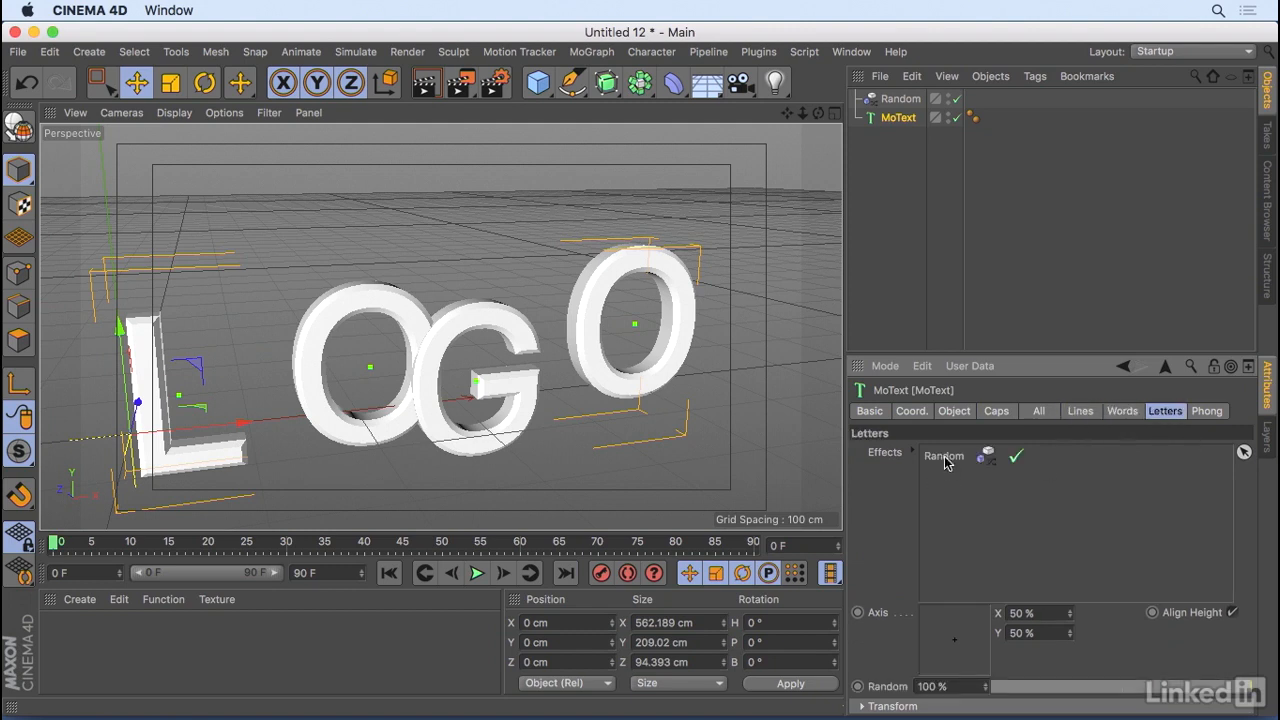
pyautogui.moveTo(955, 644)
pyautogui.mouseDown()
pyautogui.moveTo(941, 661)
pyautogui.moveTo(947, 646)
pyautogui.moveTo(987, 667)
pyautogui.moveTo(951, 641)
pyautogui.mouseUp()
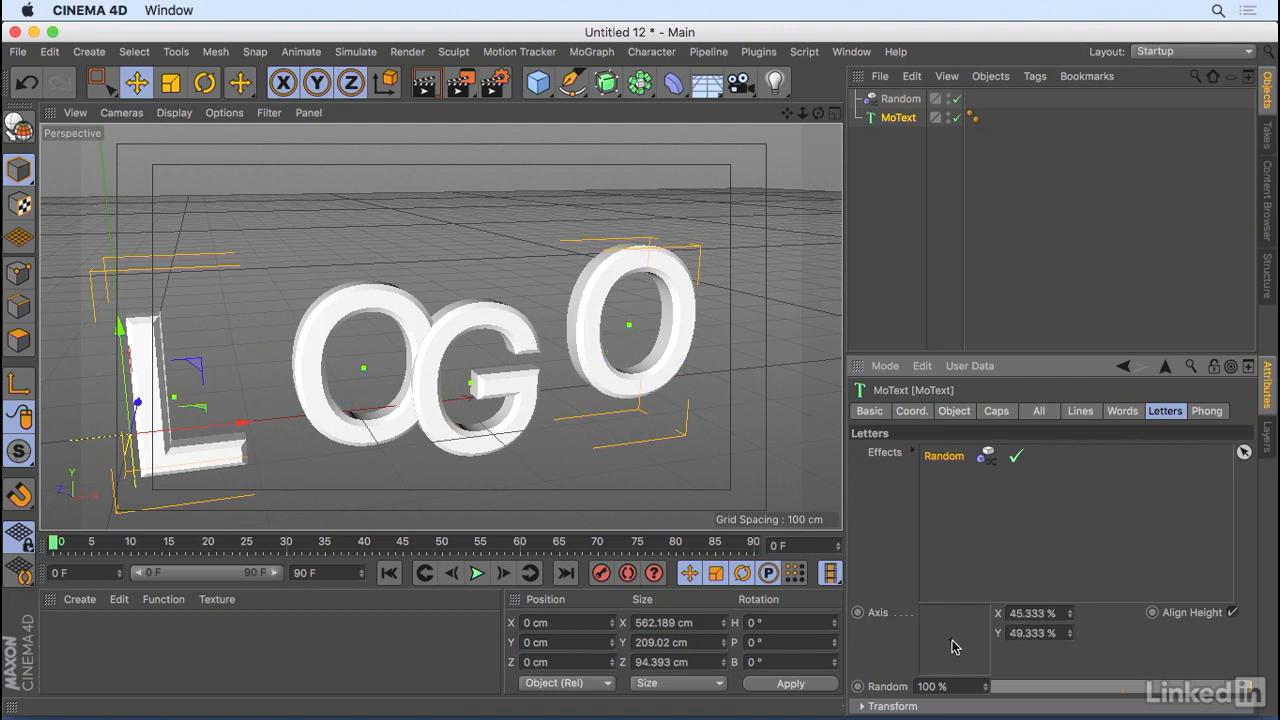
# Step: Disable the Random effector and make the MoText object editable
pyautogui.click(900, 100)
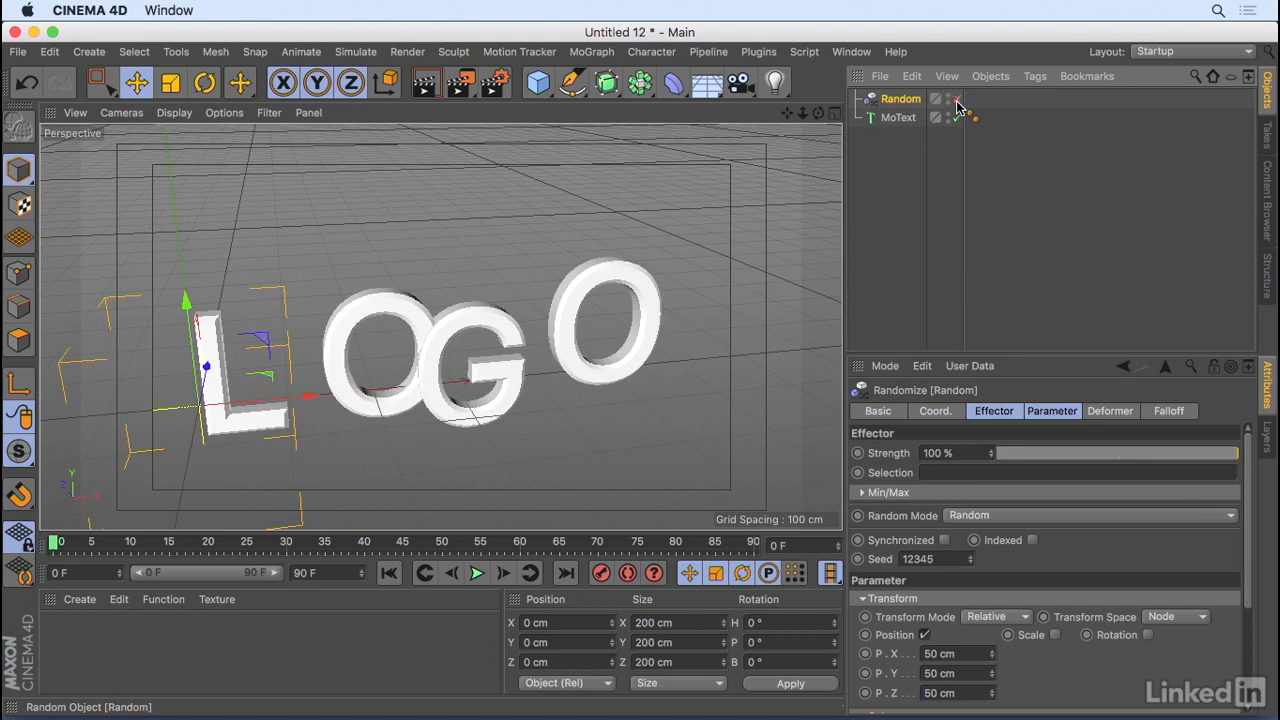
pyautogui.click(956, 99)
pyautogui.click(898, 118)
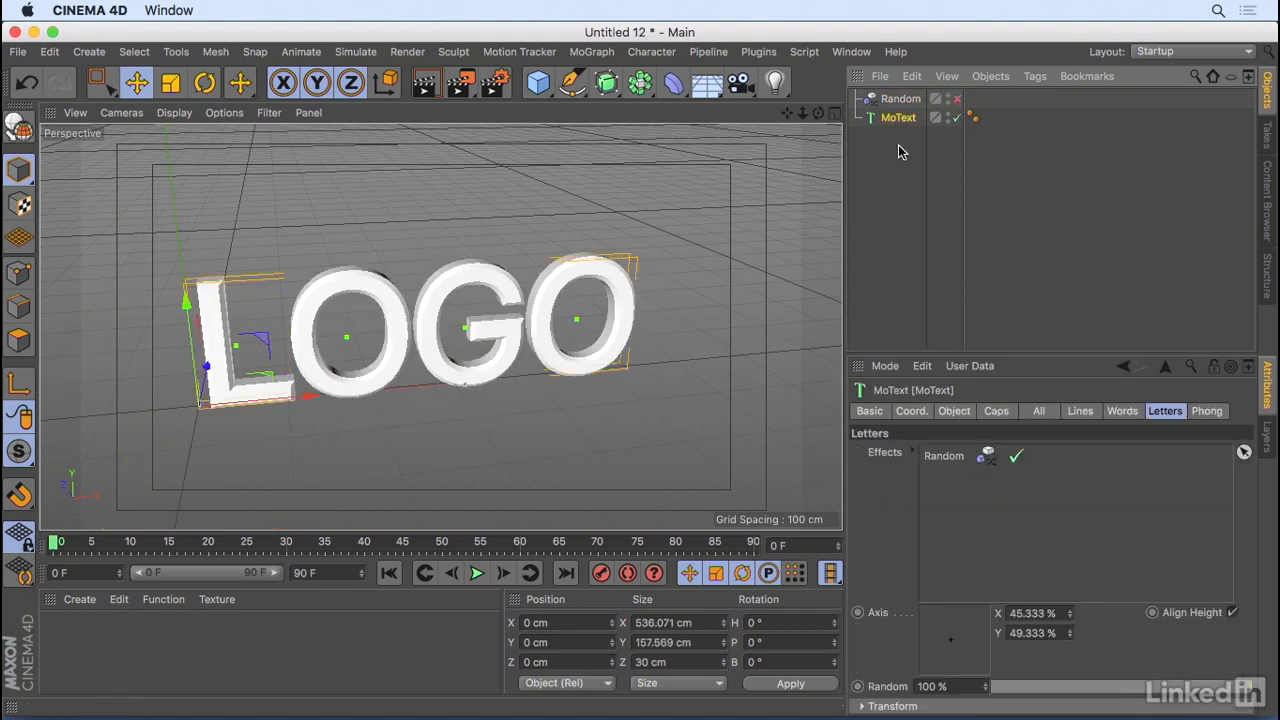
pyautogui.press('c')
# Step: Expand the converted MoText hierarchy and select a range of its child objects
pyautogui.click(856, 117)
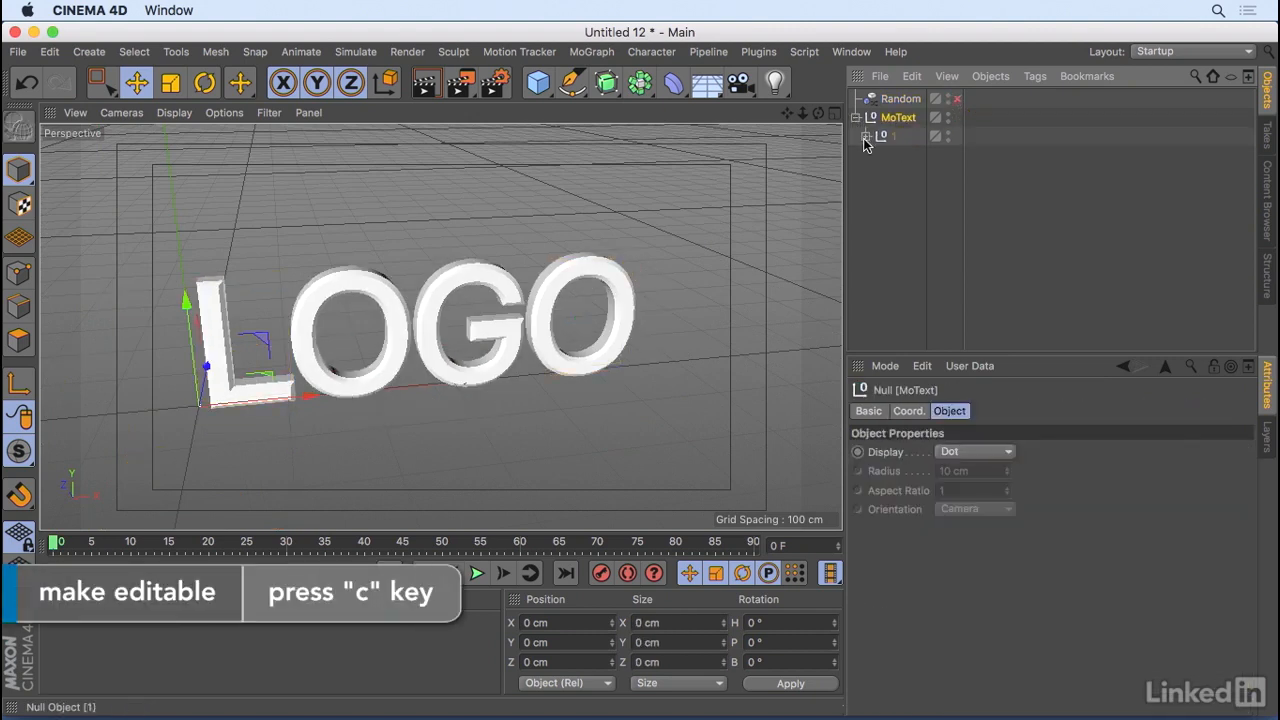
pyautogui.click(866, 137)
pyautogui.click(916, 175)
pyautogui.keyDown('shift'); pyautogui.click(917, 233); pyautogui.keyUp('shift')
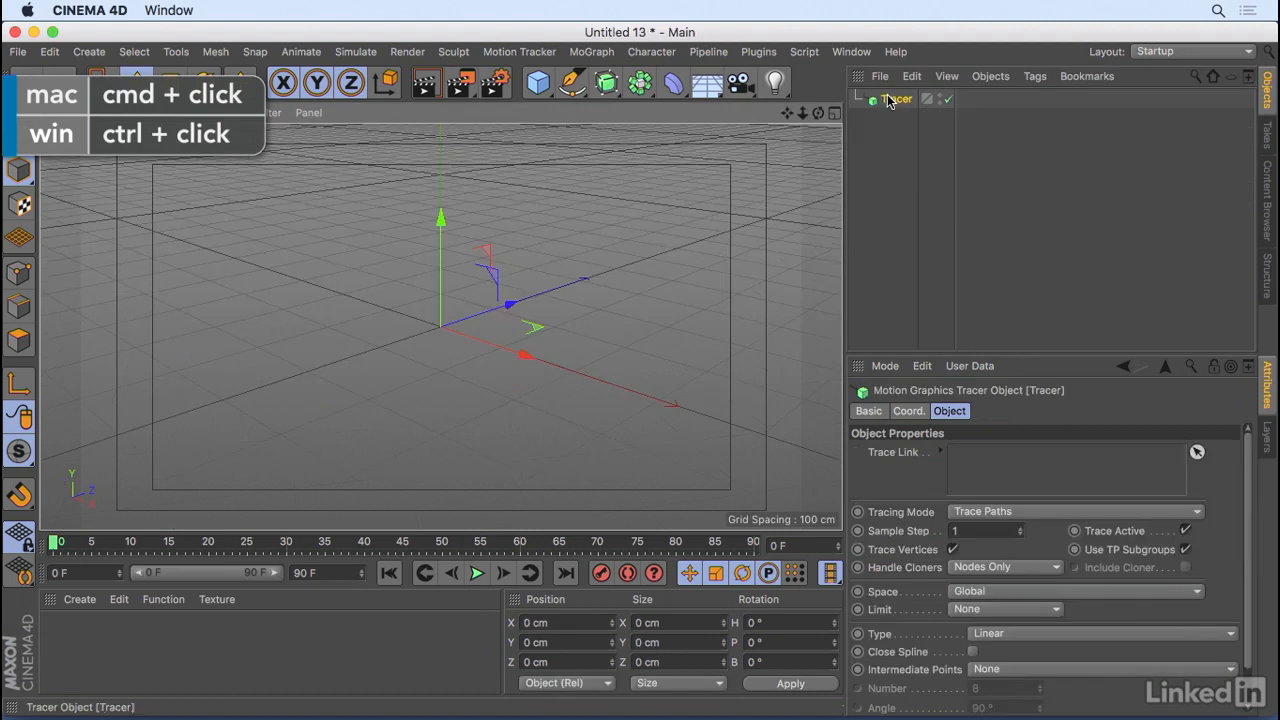
# Step: Add a Platonic object to the Tracer scene and assign it as the Tracer's Trace Link
pyautogui.click(538, 83)
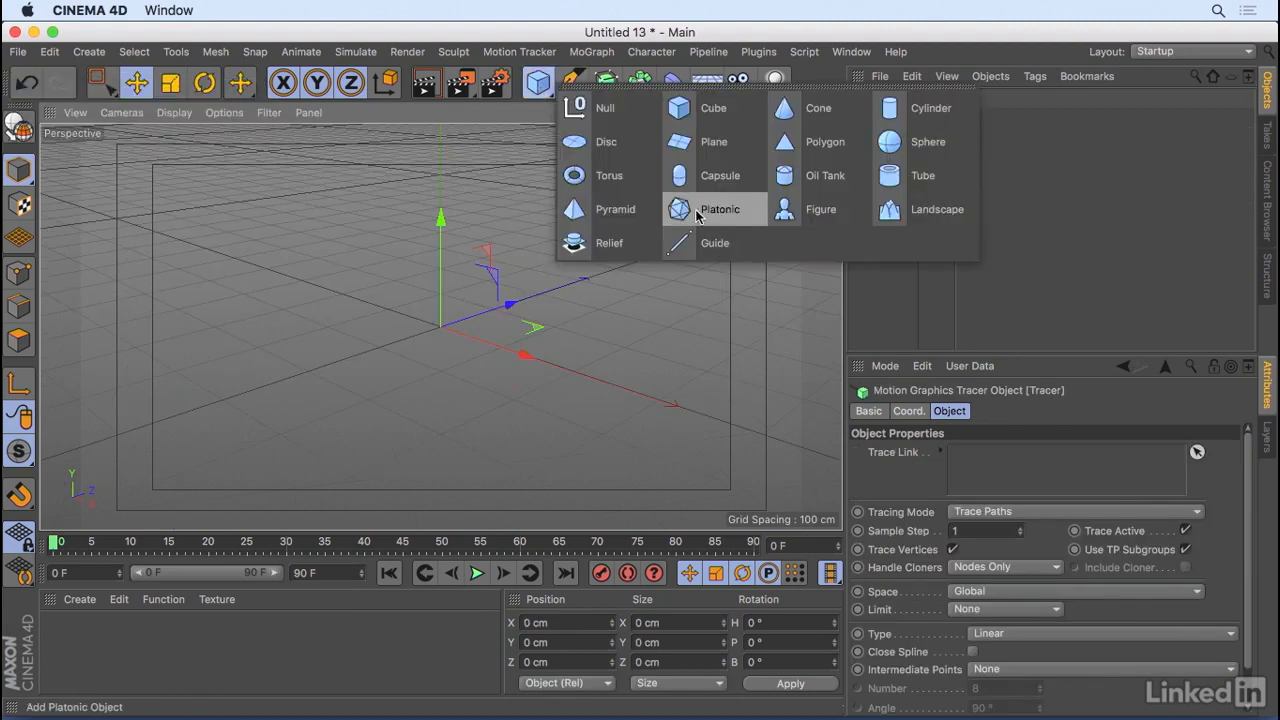
pyautogui.click(716, 211)
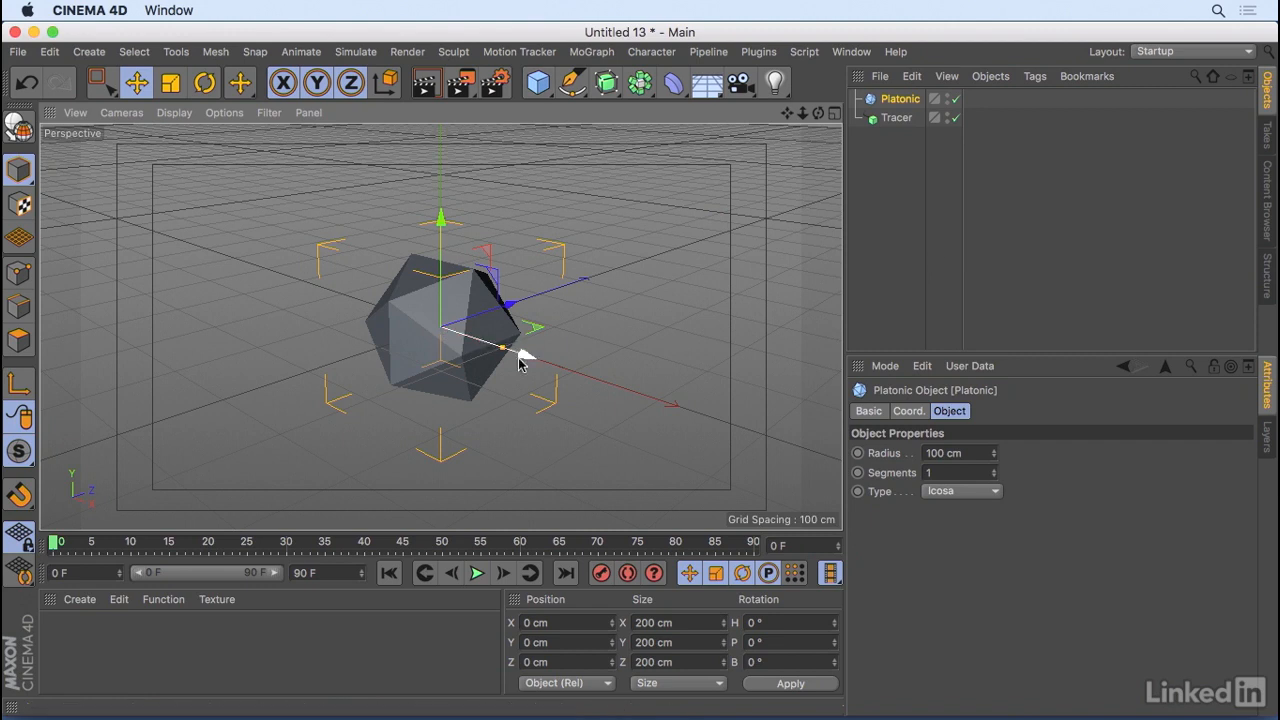
pyautogui.click(896, 118)
pyautogui.moveTo(892, 100)
pyautogui.mouseDown()
pyautogui.moveTo(969, 243)
pyautogui.moveTo(981, 446)
pyautogui.mouseUp()
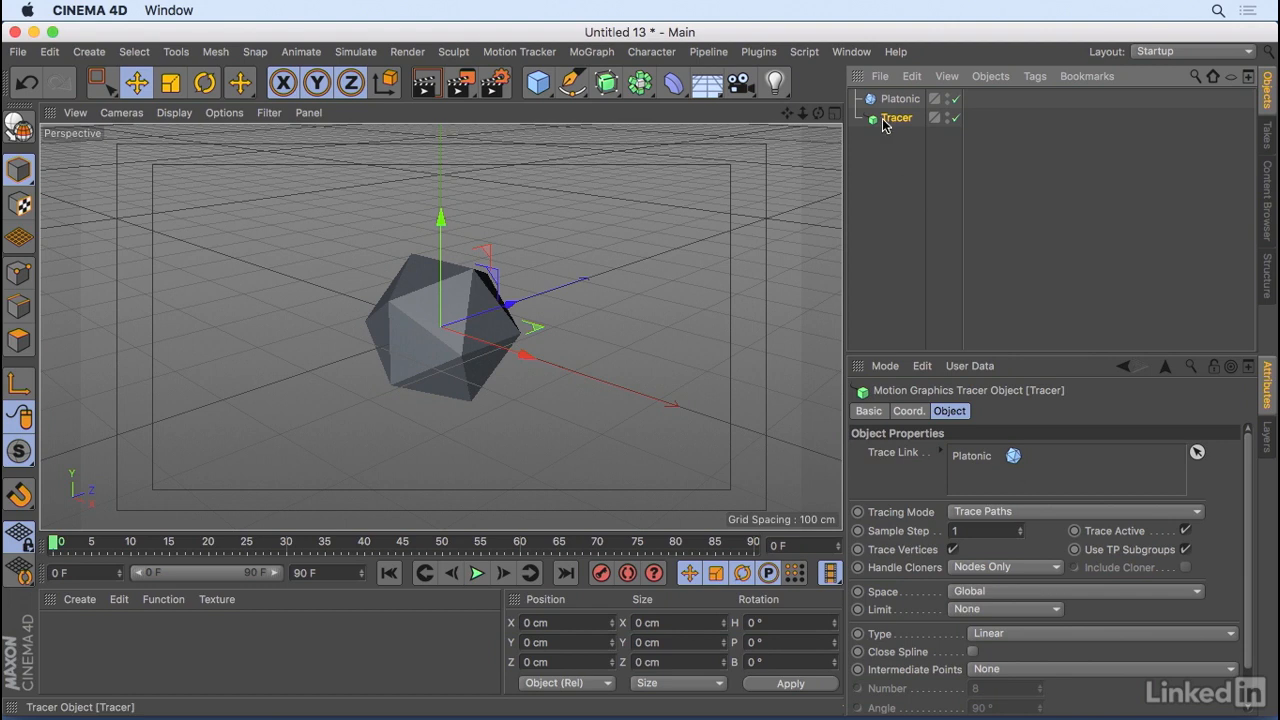
# Step: Test the Tracer by moving the Platonic around during playback, and undo the last move
pyautogui.click(477, 573)
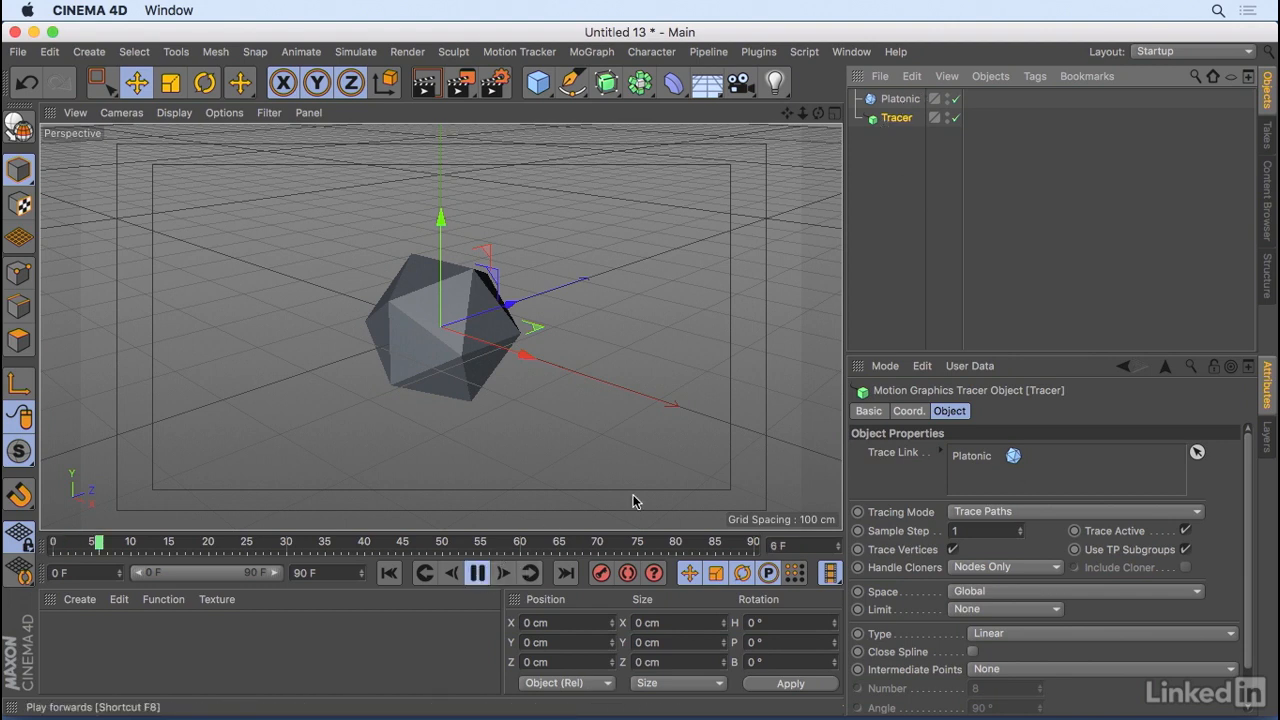
pyautogui.click(898, 98)
pyautogui.moveTo(420, 352)
pyautogui.mouseDown()
pyautogui.moveTo(437, 271)
pyautogui.moveTo(614, 337)
pyautogui.moveTo(300, 286)
pyautogui.moveTo(512, 400)
pyautogui.moveTo(611, 391)
pyautogui.mouseUp()
pyautogui.click(478, 573)
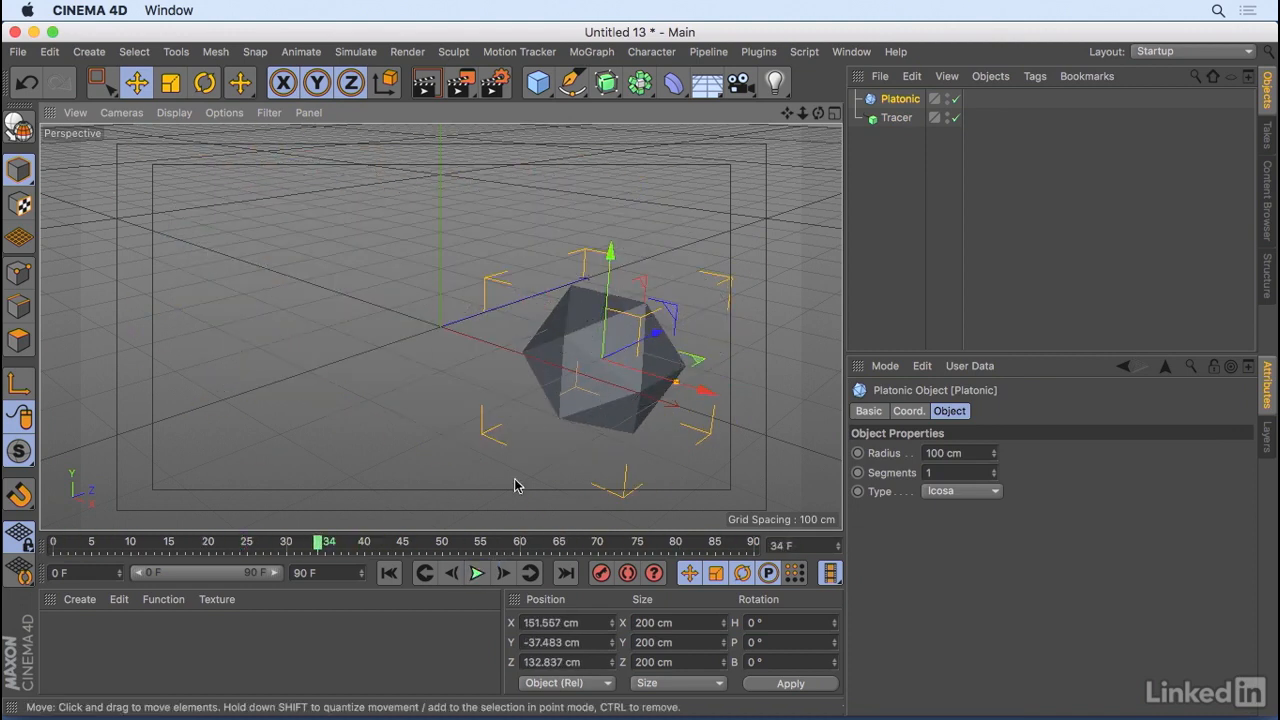
pyautogui.press('super+z')
# Step: Add a Vibrate tag to the Platonic object
pyautogui.click(895, 98)
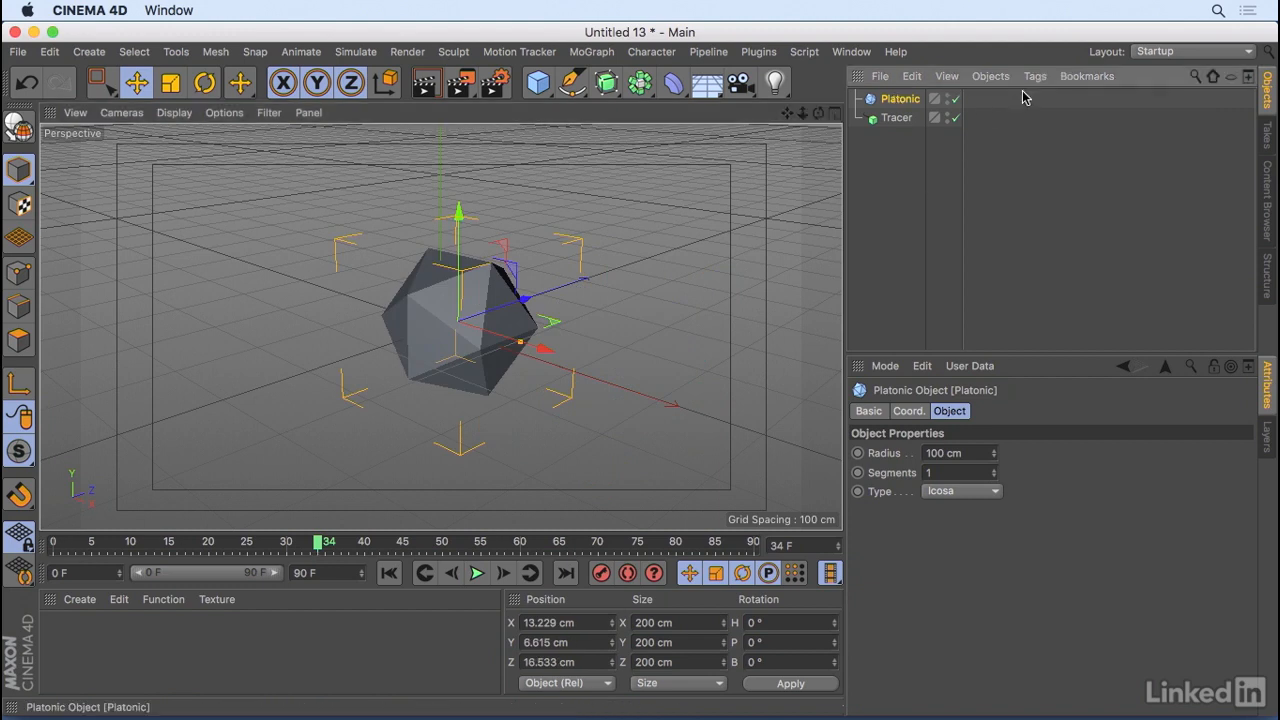
pyautogui.click(1034, 77)
pyautogui.moveTo(1071, 106)
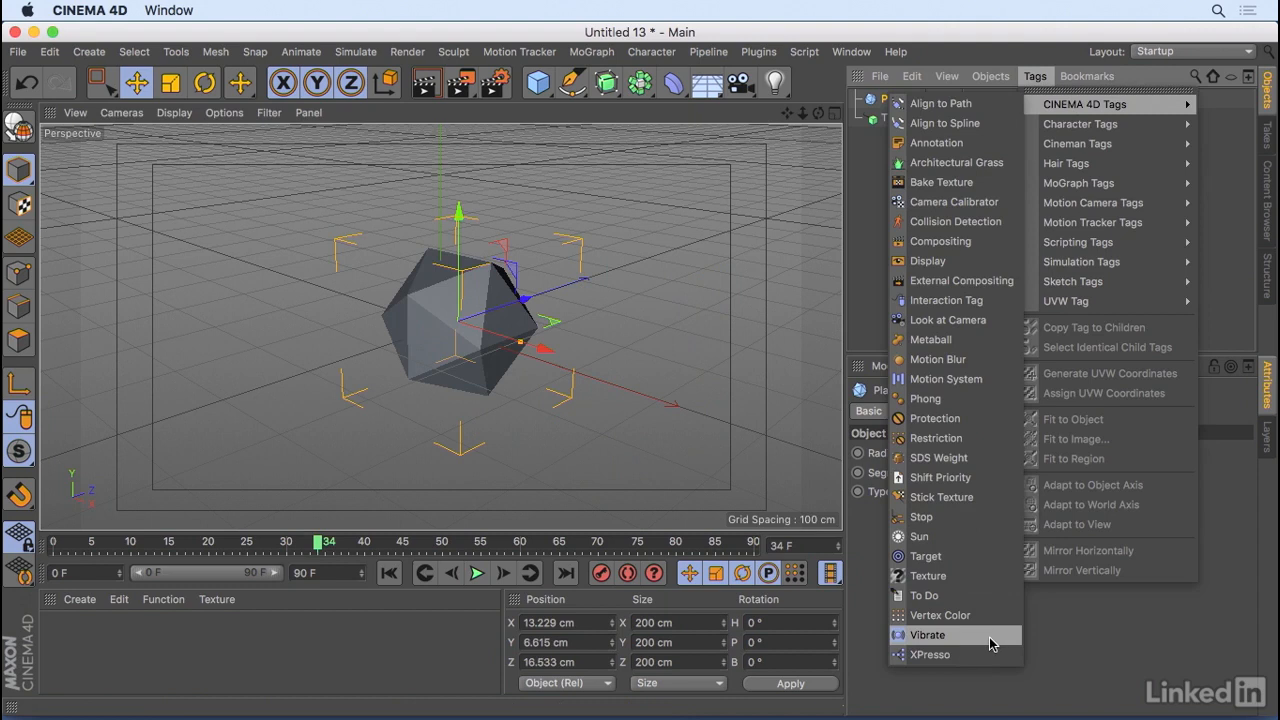
pyautogui.click(927, 635)
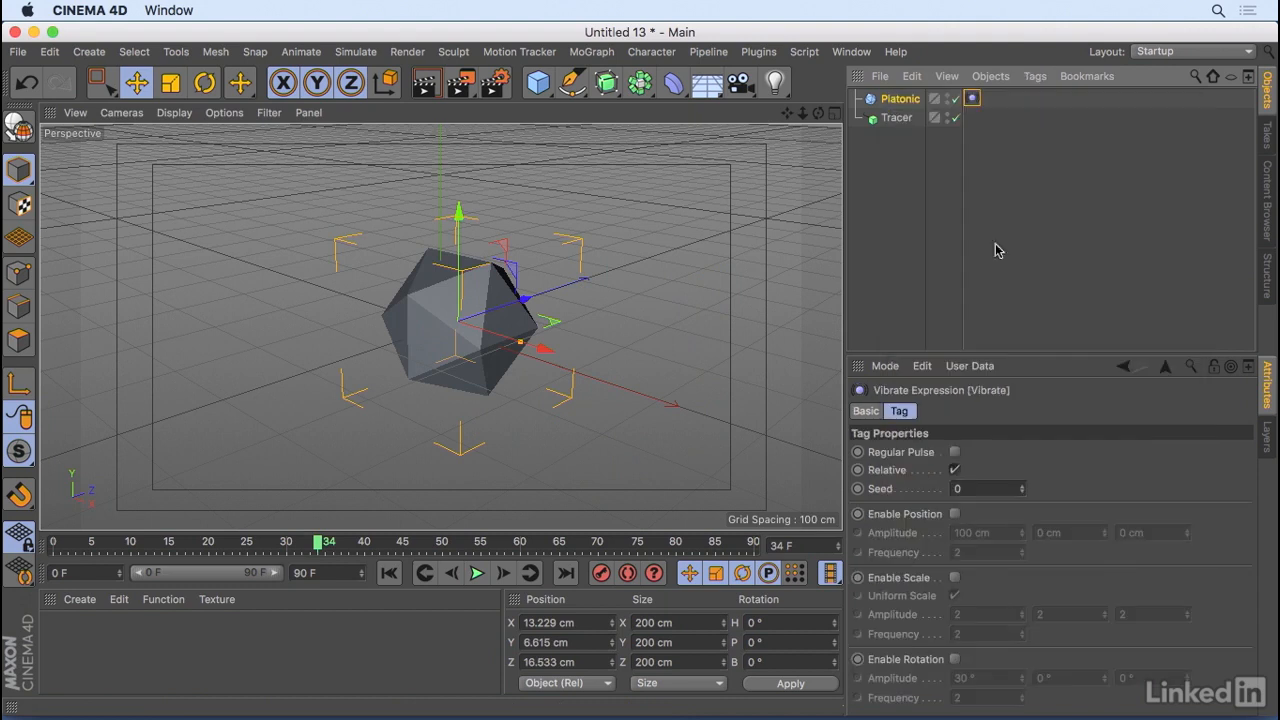
# Step: Enable rotation on the Vibrate tag with amplitude 360°, 360°, 30° and frequency 1, and play the animation from the start
pyautogui.click(955, 659)
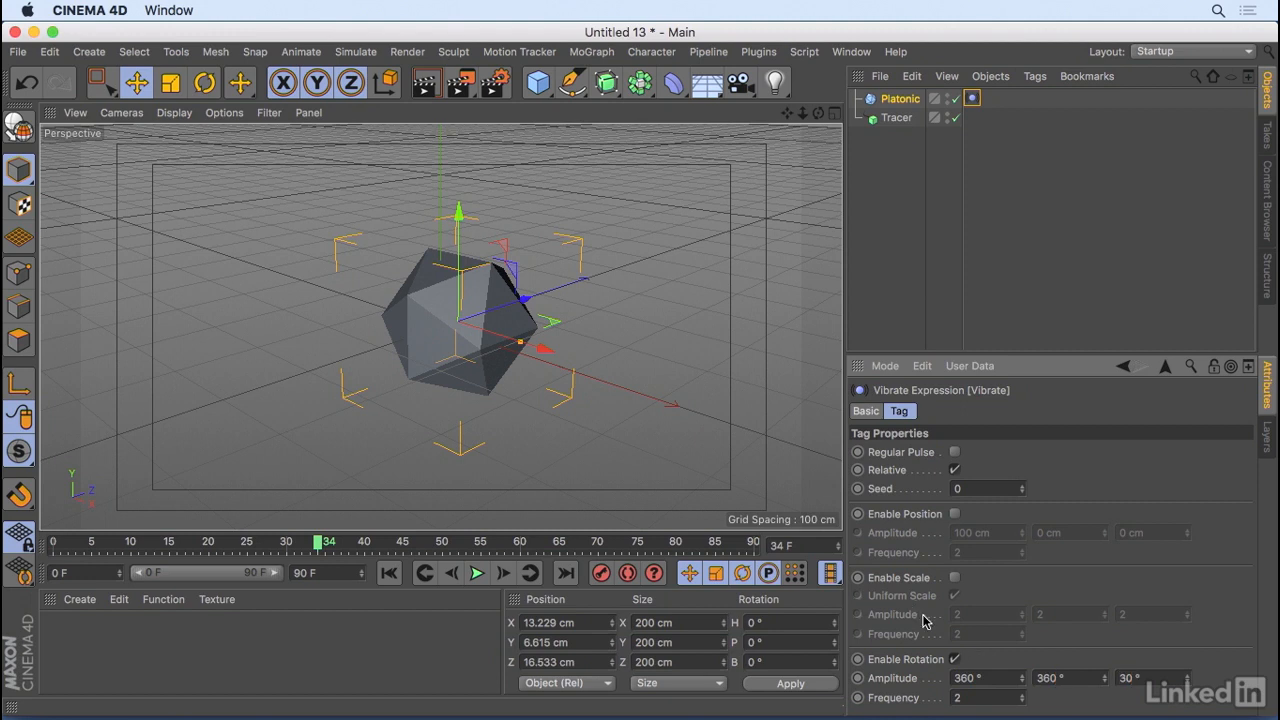
pyautogui.click(389, 572)
pyautogui.click(477, 572)
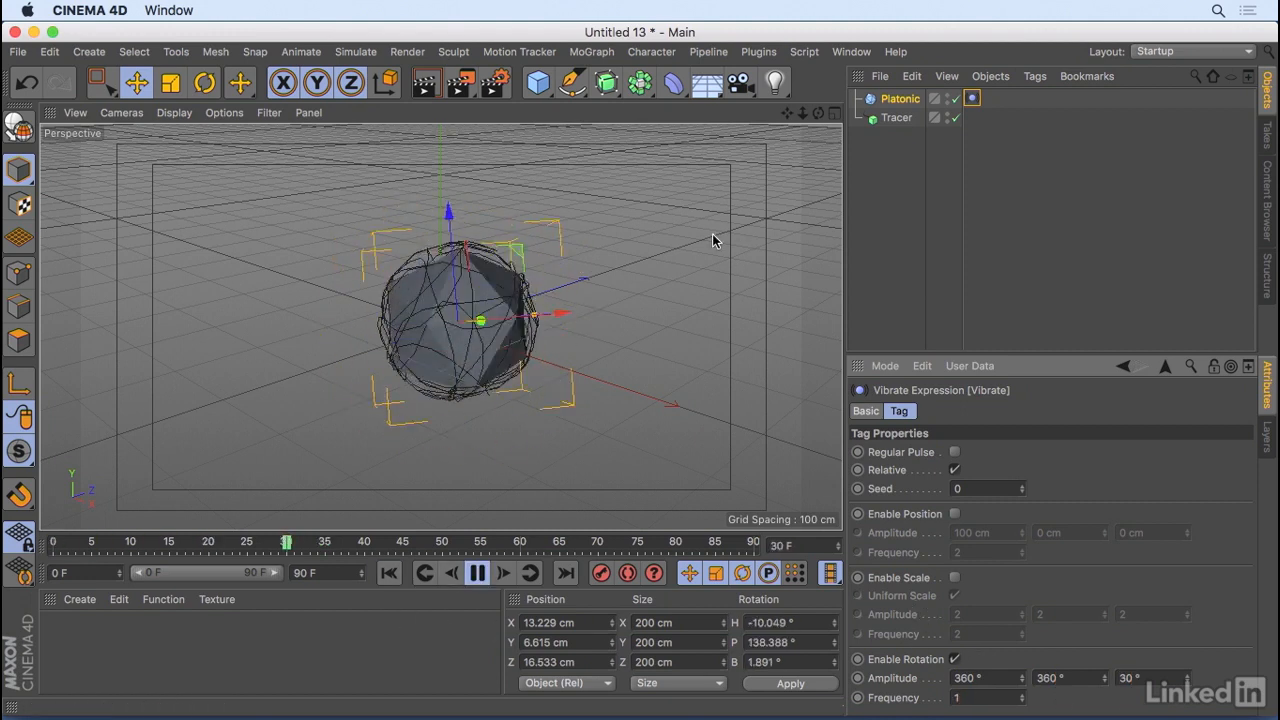
# Step: Add a Sweep object and place it between the Platonic and the Tracer in the object hierarchy
pyautogui.click(896, 118)
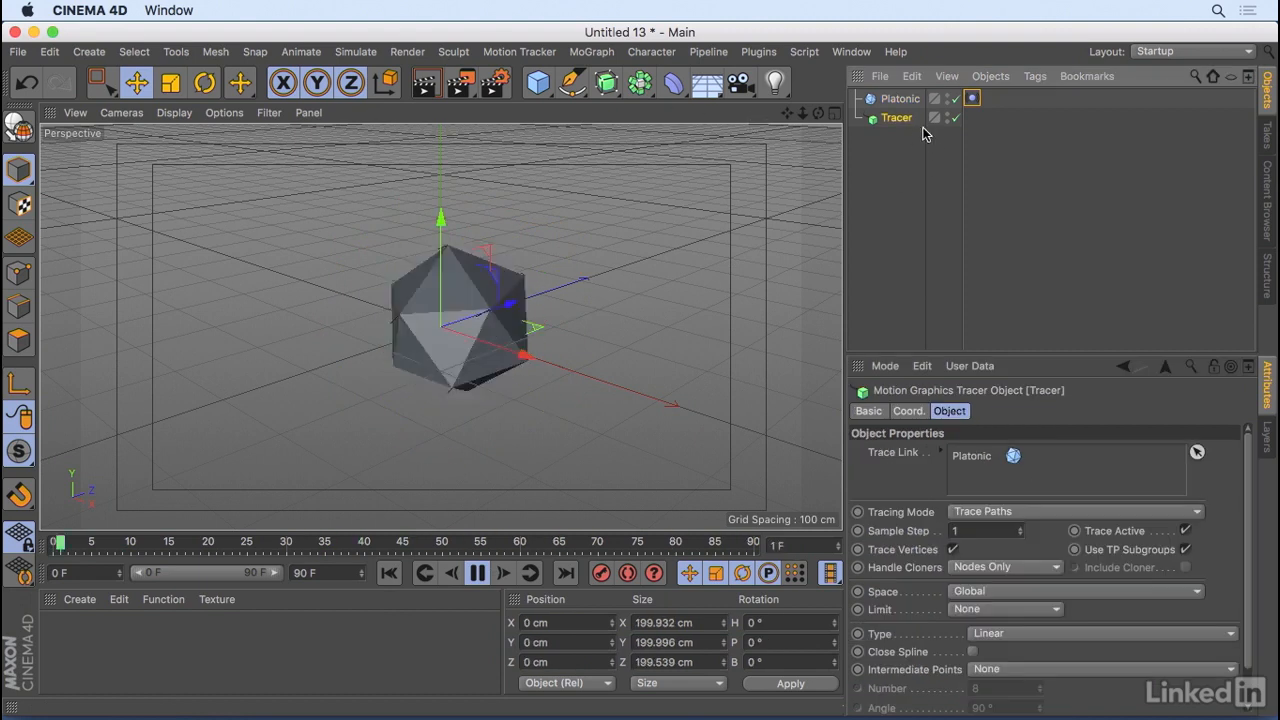
pyautogui.moveTo(611, 86); pyautogui.dragTo(689, 177)
pyautogui.moveTo(897, 99); pyautogui.dragTo(920, 128)
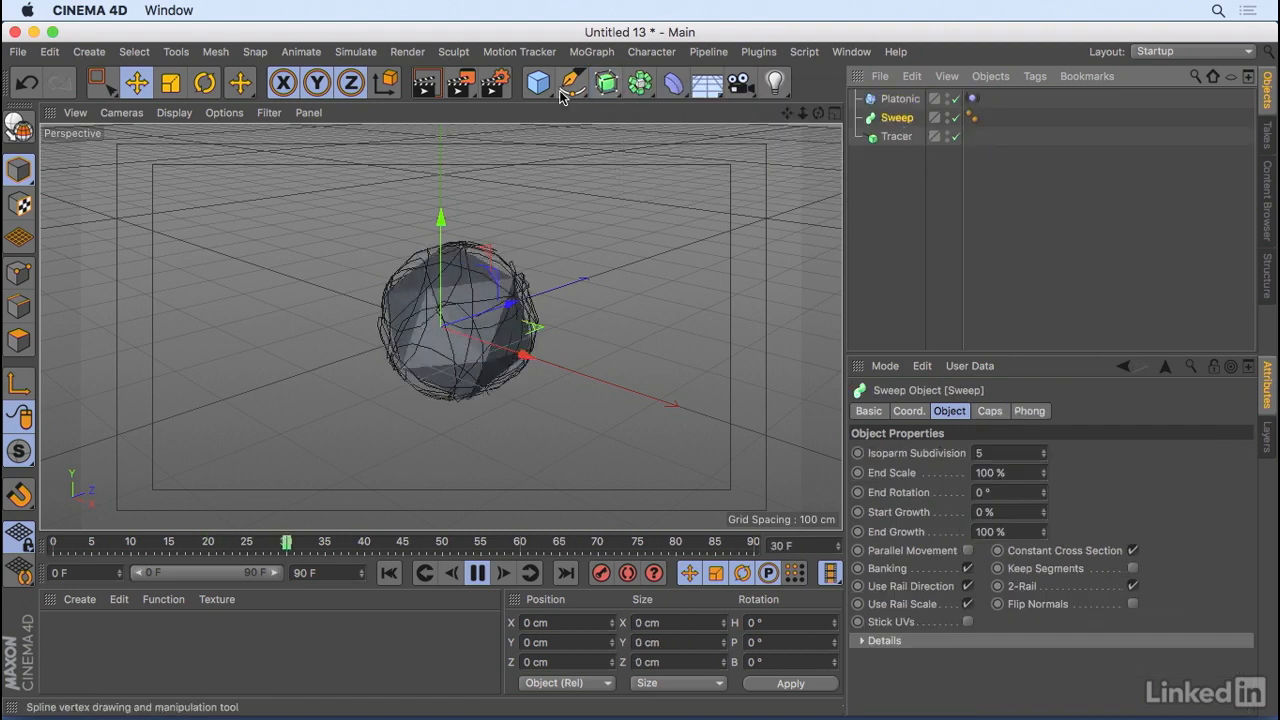
# Step: Add a Circle spline as a child of the Sweep and set its radius to 20 cm
pyautogui.moveTo(571, 84); pyautogui.dragTo(781, 146)
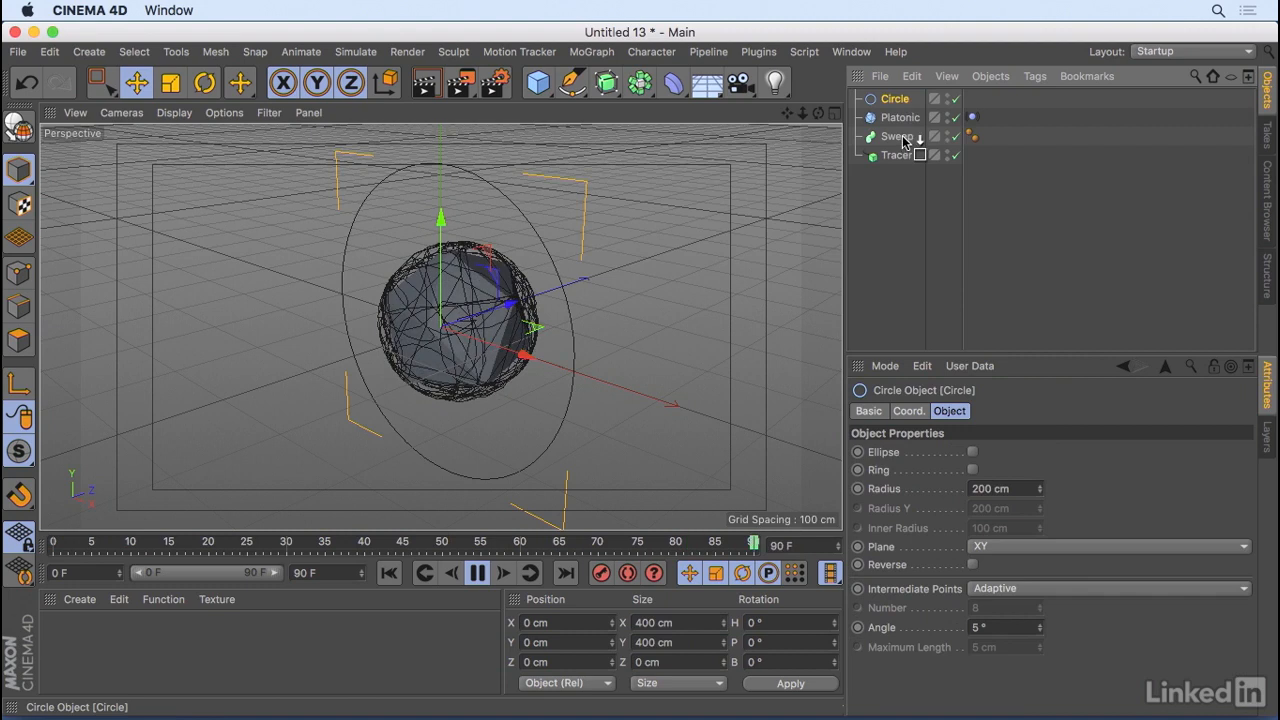
pyautogui.moveTo(903, 145); pyautogui.dragTo(905, 140)
pyautogui.moveTo(991, 489); pyautogui.dragTo(916, 488)
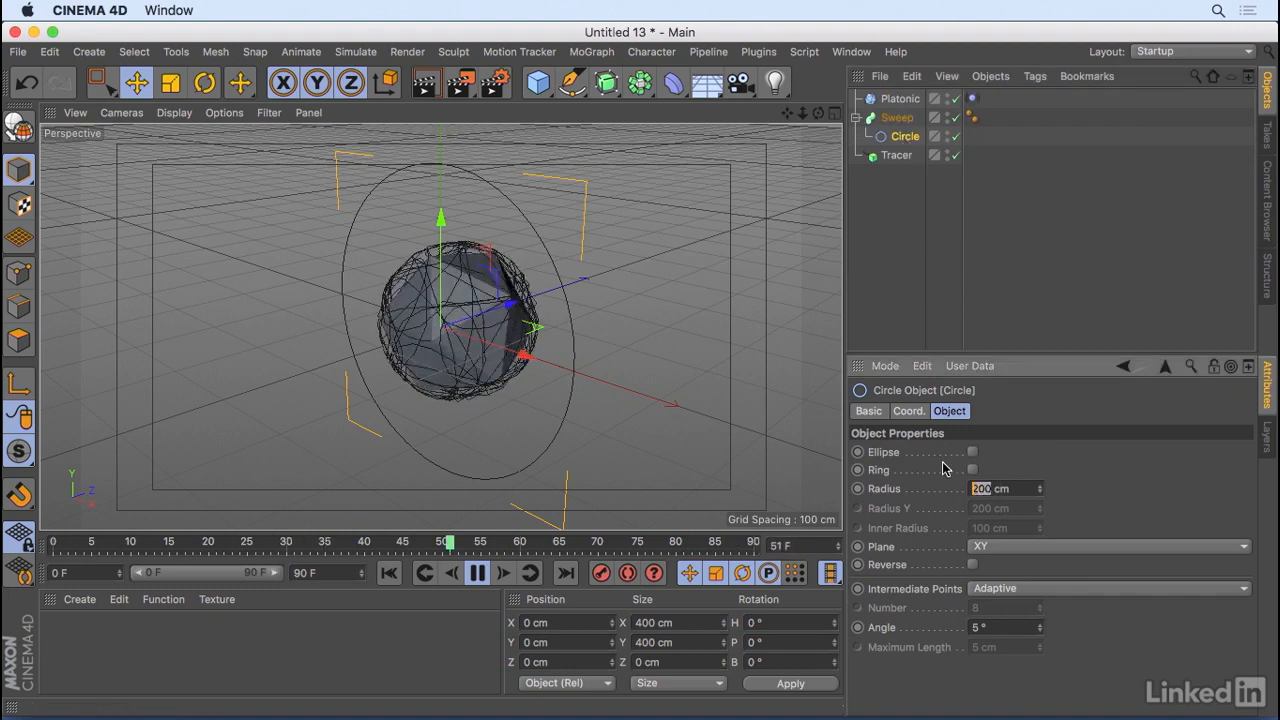
pyautogui.write('20')
pyautogui.press('Return')
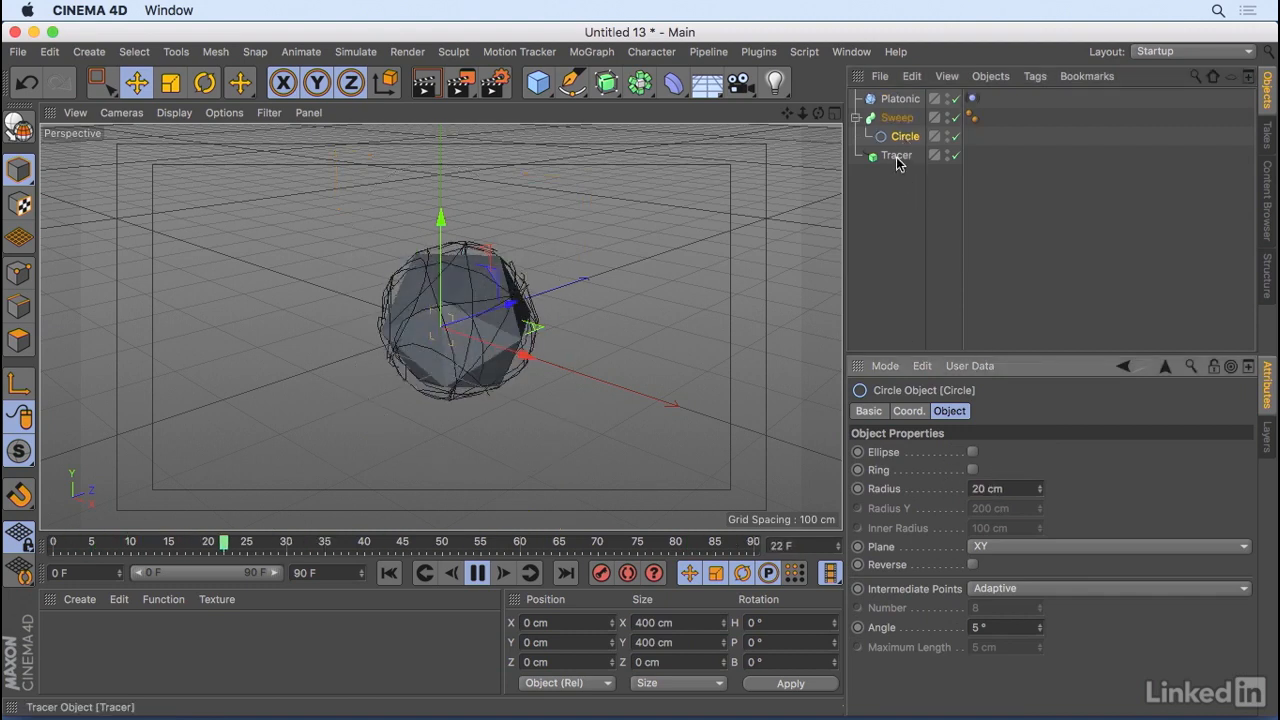
# Step: Nest the Tracer below the Circle in the Sweep with the Platonic hidden, and reduce the Circle's radius
pyautogui.click(900, 155)
pyautogui.click(772, 208)
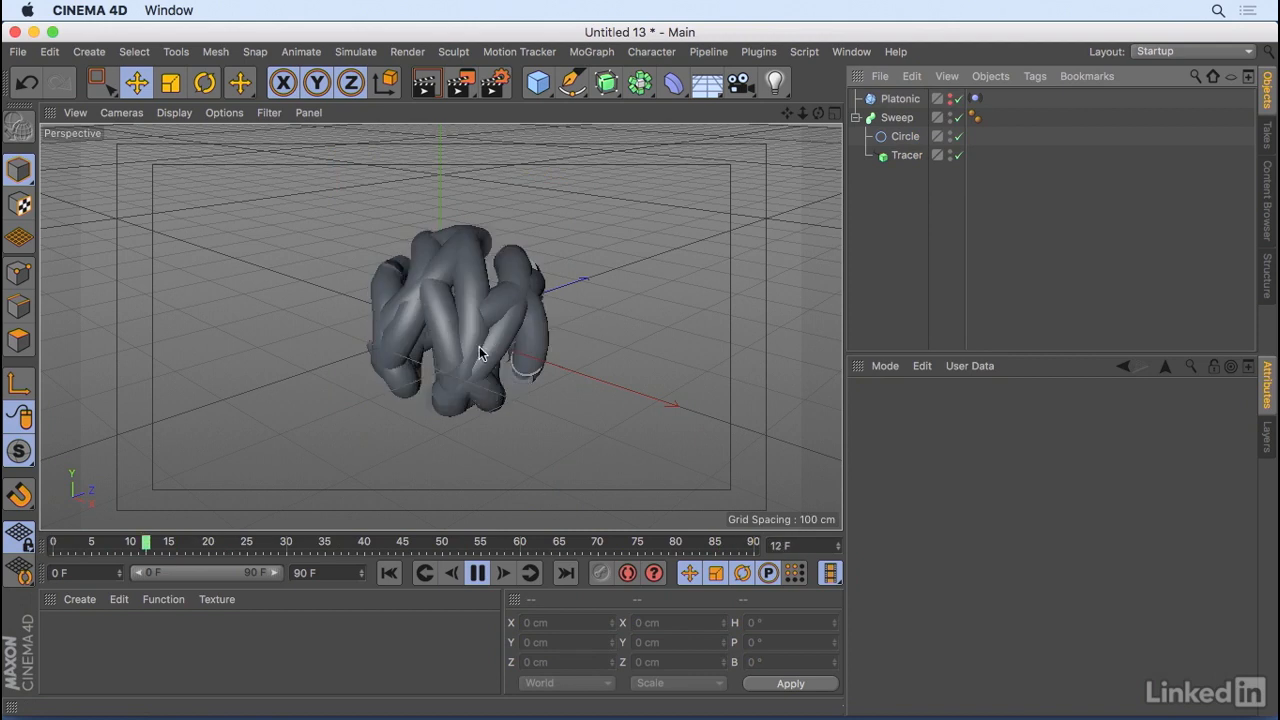
pyautogui.click(903, 137)
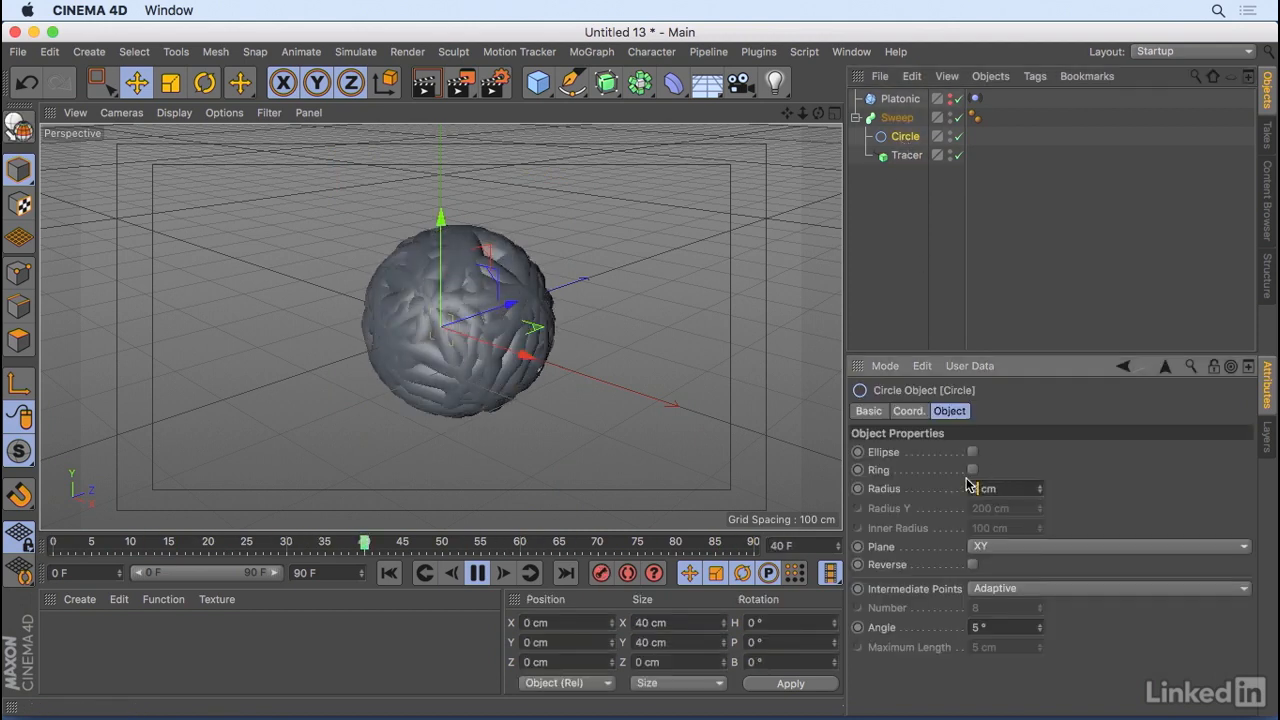
# Step: Limit the Tracer's paths From End with an amount of 15, and stop playback after inspecting the swept tubes
pyautogui.click(907, 155)
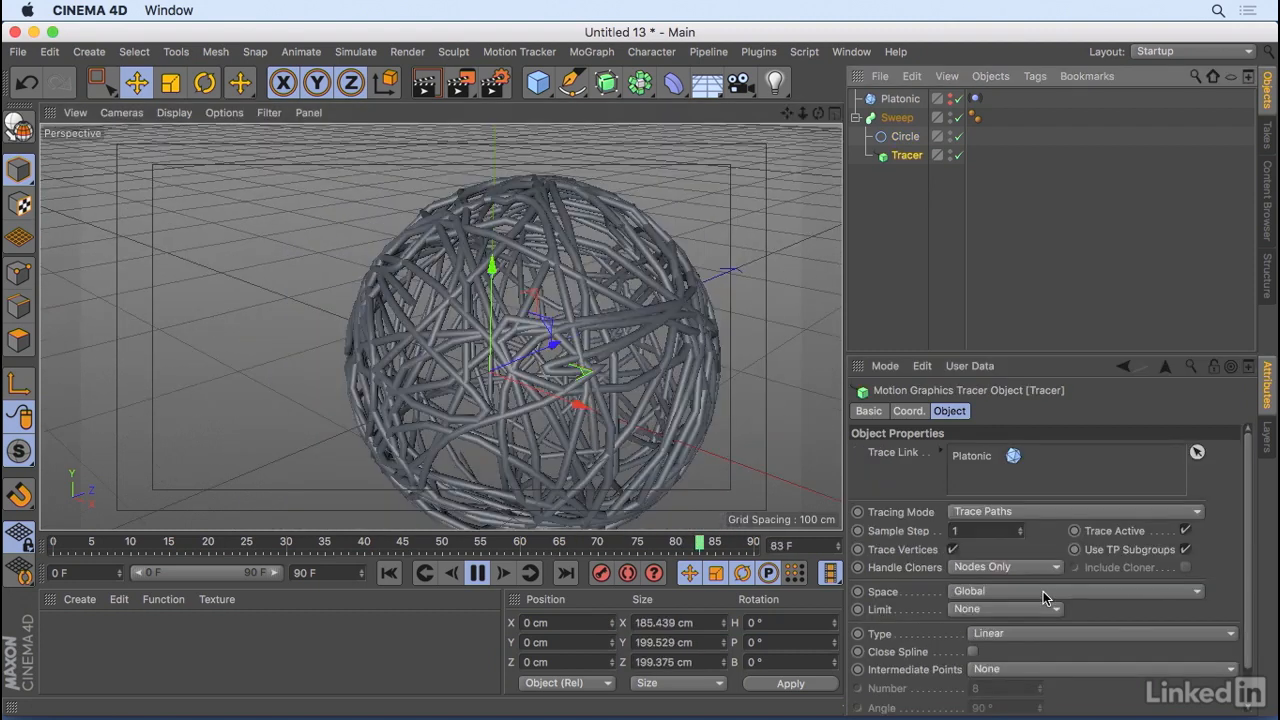
pyautogui.click(981, 612)
pyautogui.click(997, 666)
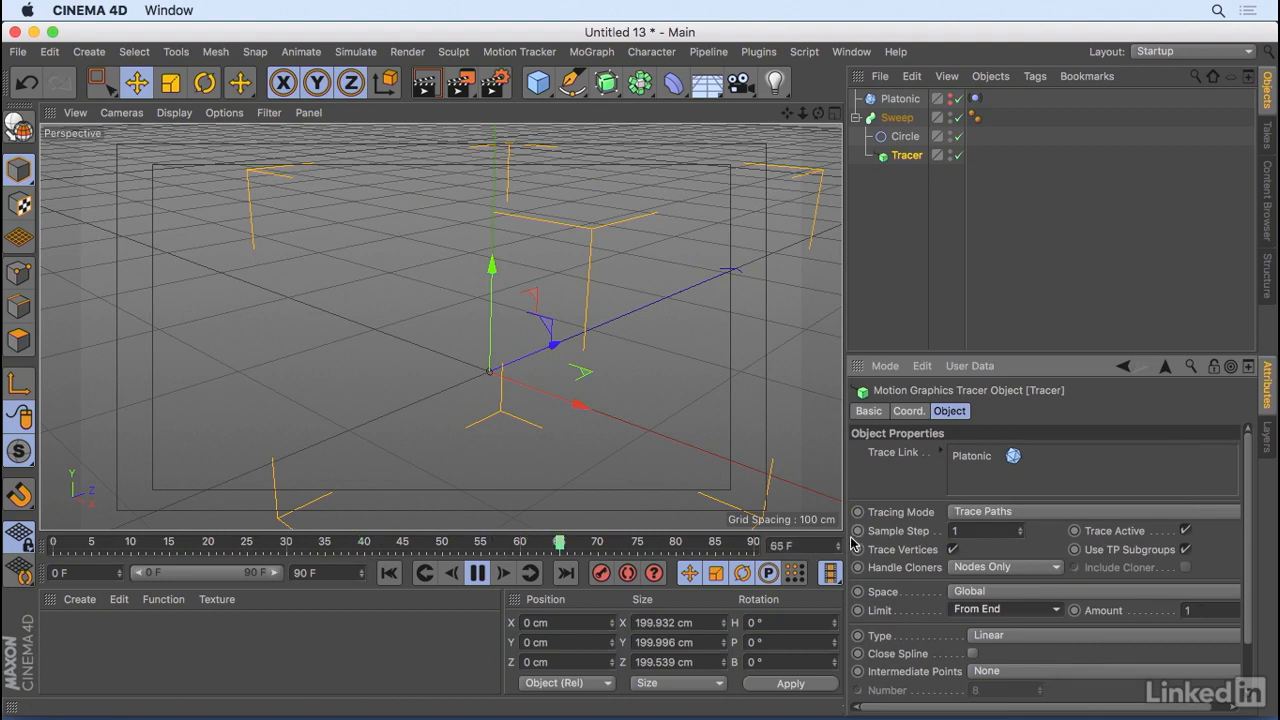
pyautogui.moveTo(851, 544); pyautogui.dragTo(765, 544)
pyautogui.write('5')
pyautogui.press('Return')
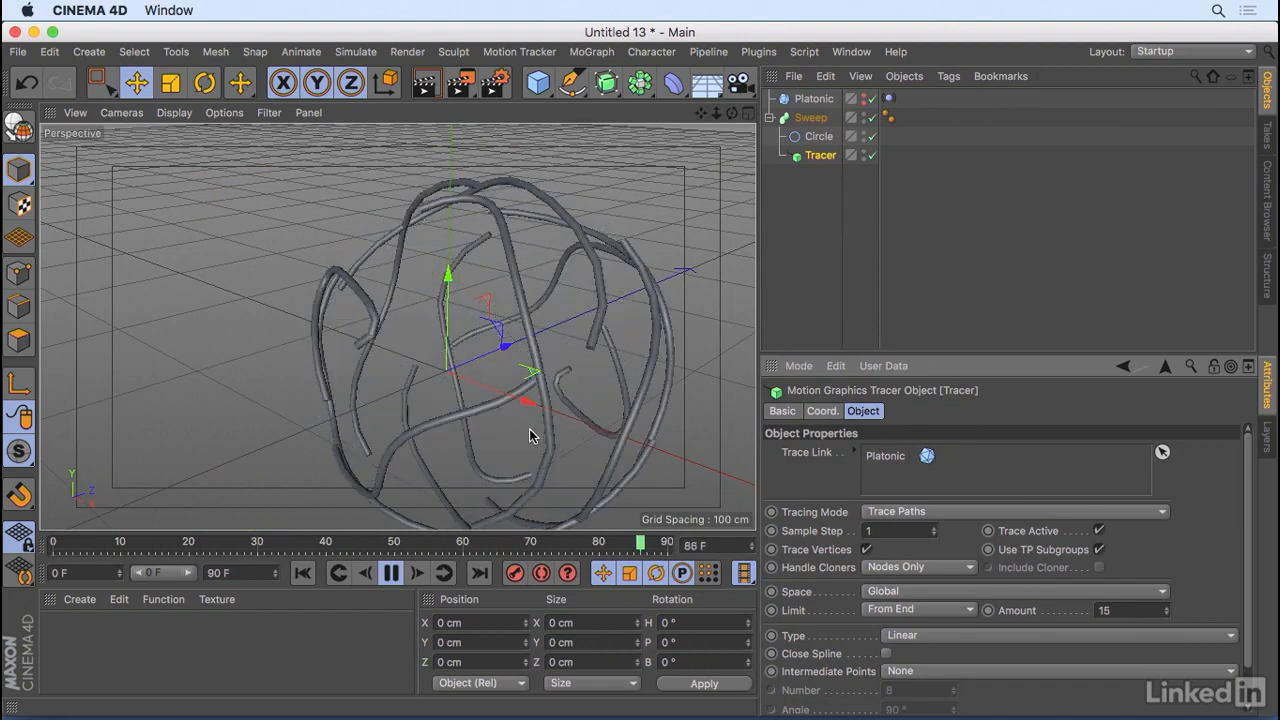
pyautogui.moveTo(735, 113); pyautogui.dragTo(733, 76)
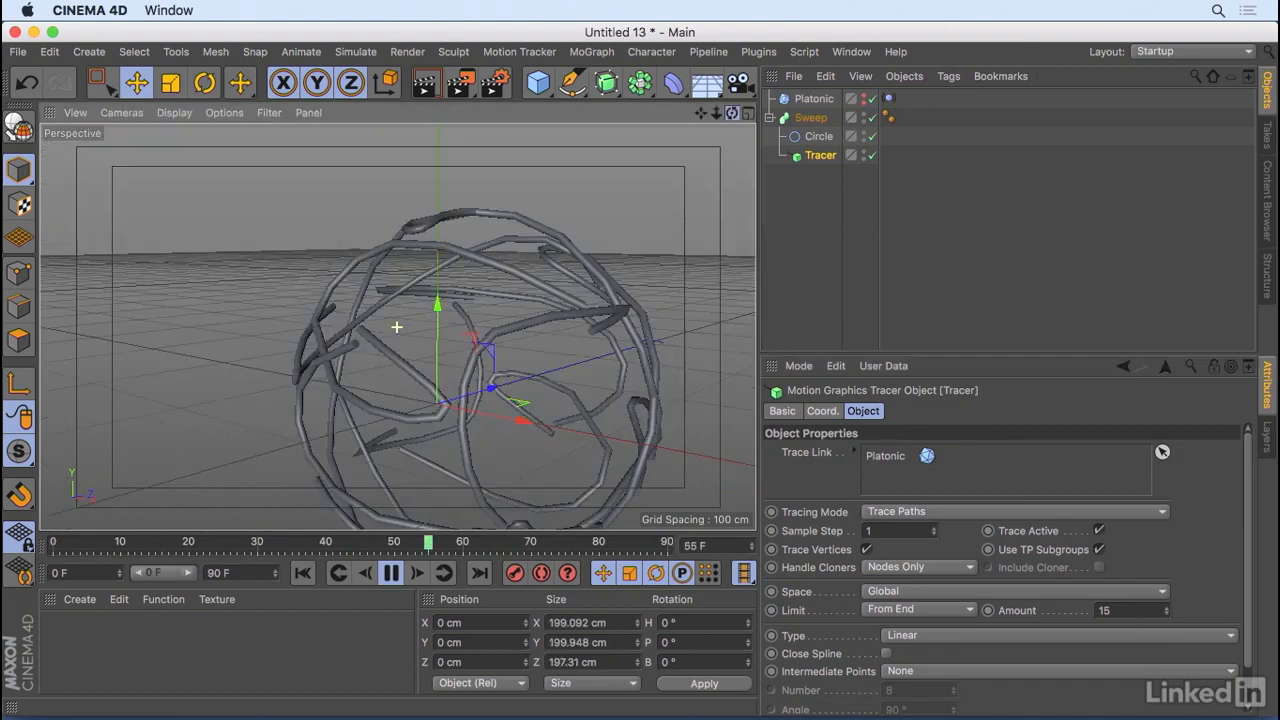
pyautogui.keyDown('alt'); pyautogui.moveTo(603, 354); pyautogui.dragTo(541, 268, button='middle'); pyautogui.keyUp('alt')
pyautogui.click(392, 574)
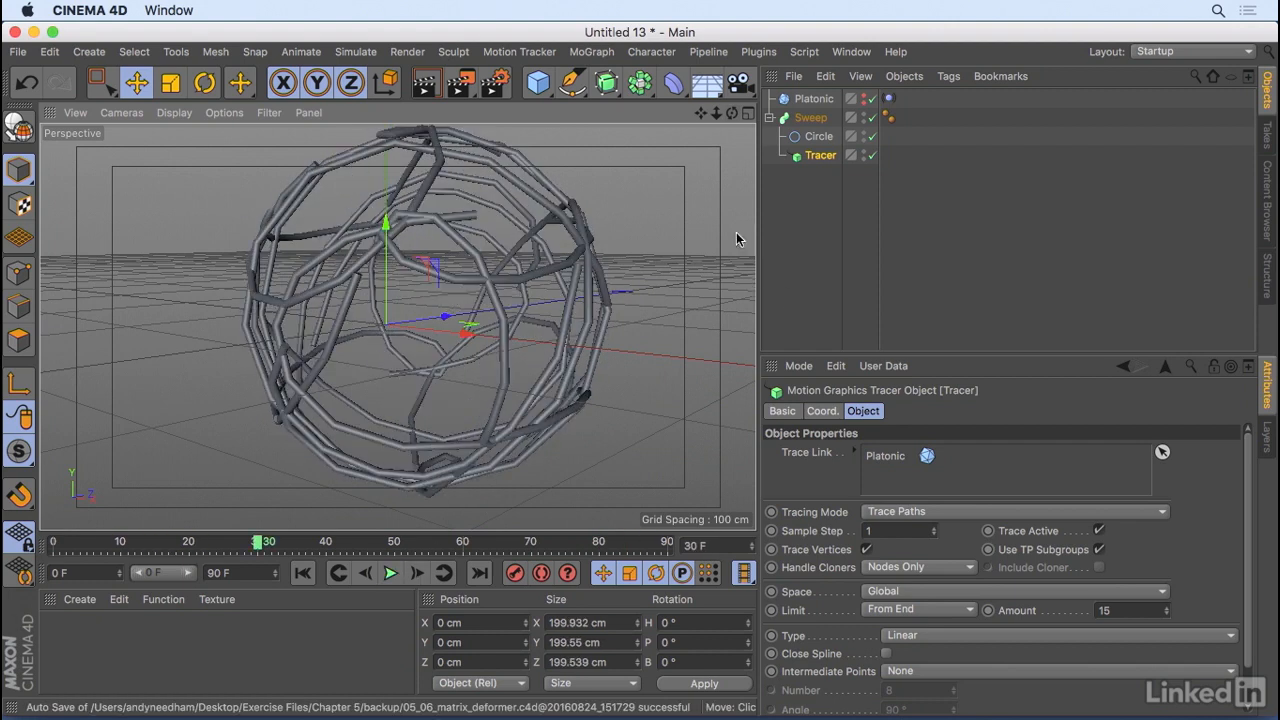
# Step: Browse the available MoGraph objects
pyautogui.click(618, 58)
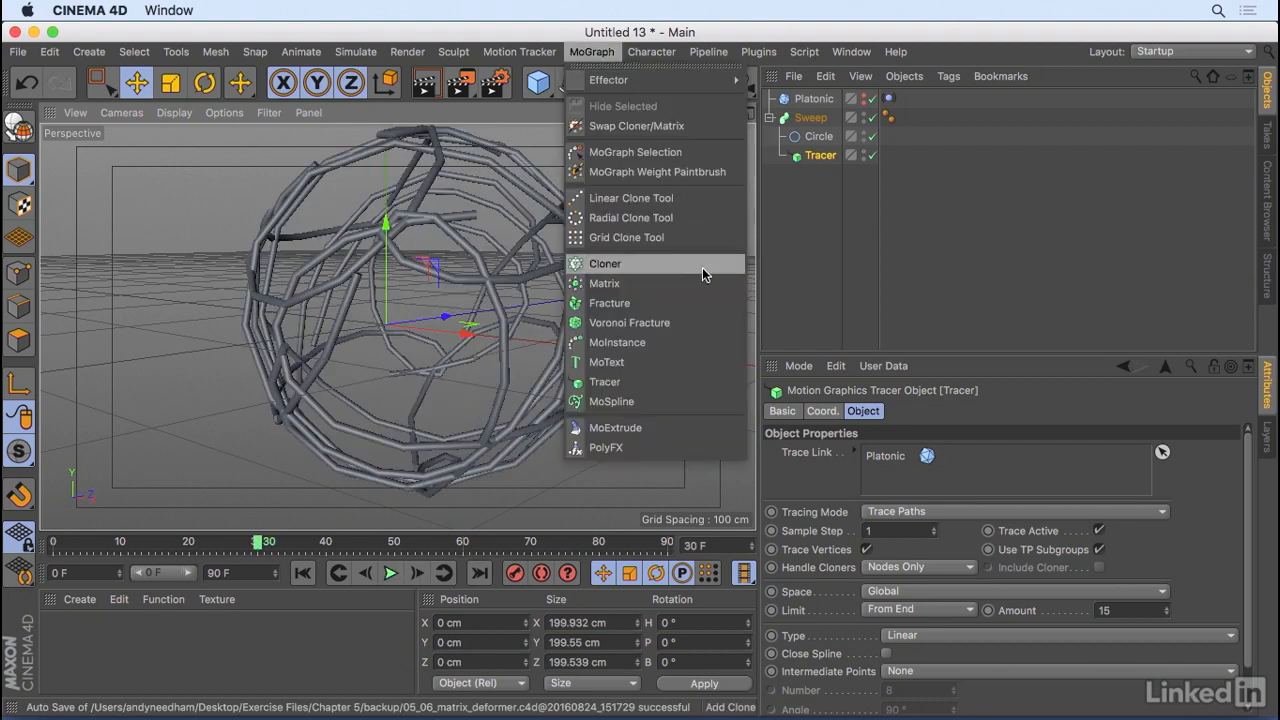